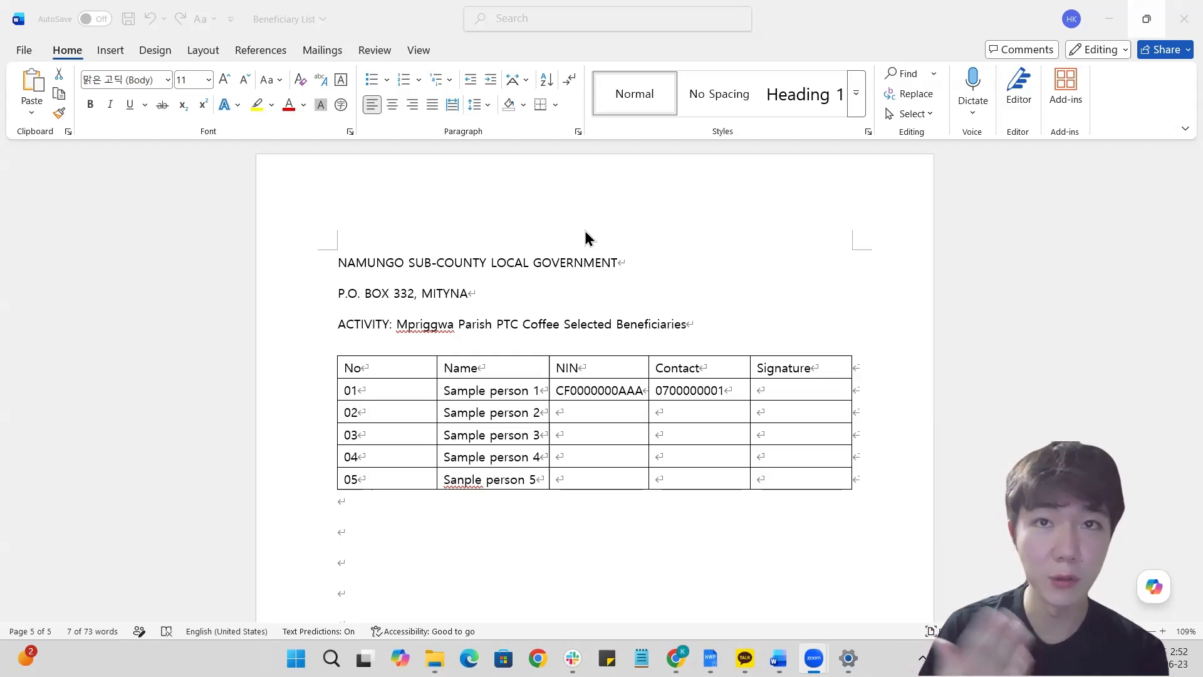
# Save a copy of the document as Poultry_Beneficiary_List_Practice in the PC's 문서 (Documents) folder, in Word Document format.
pyautogui.click(29, 53)
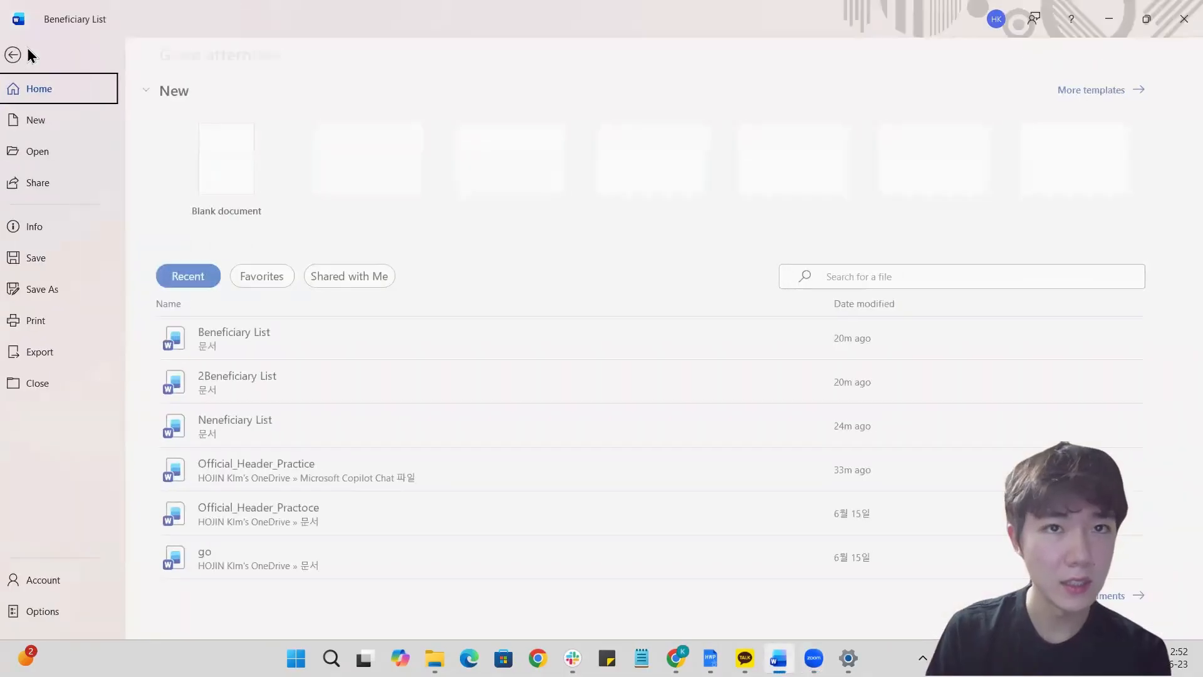
pyautogui.click(70, 290)
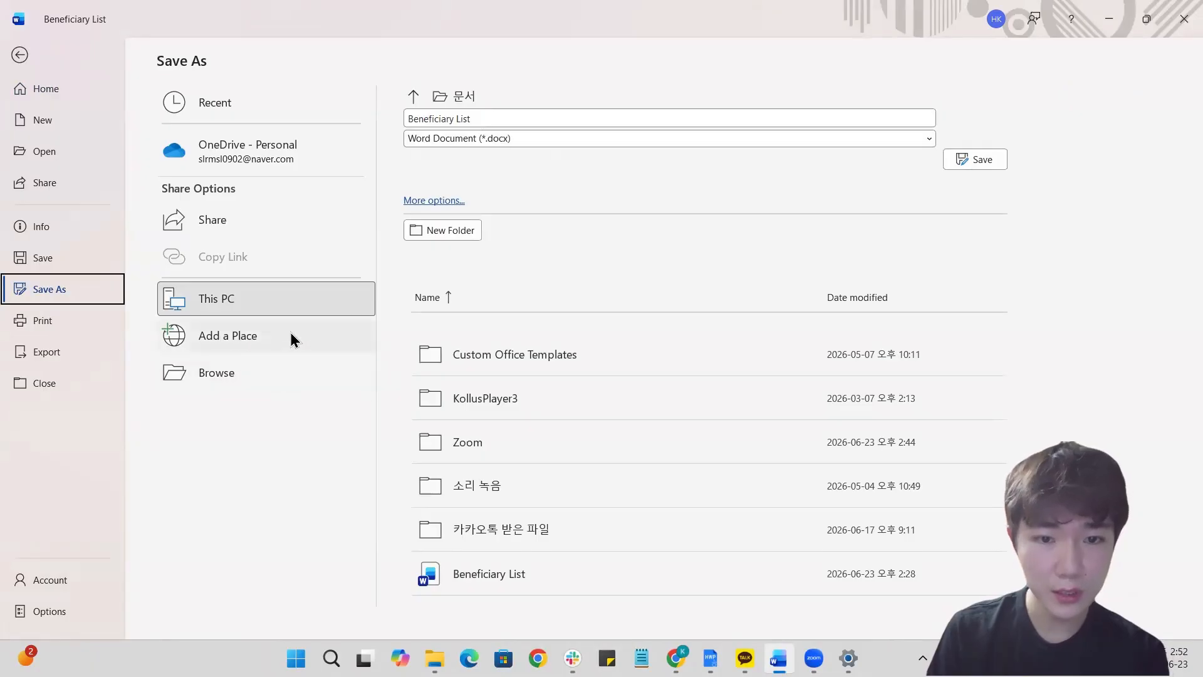
pyautogui.click(482, 118)
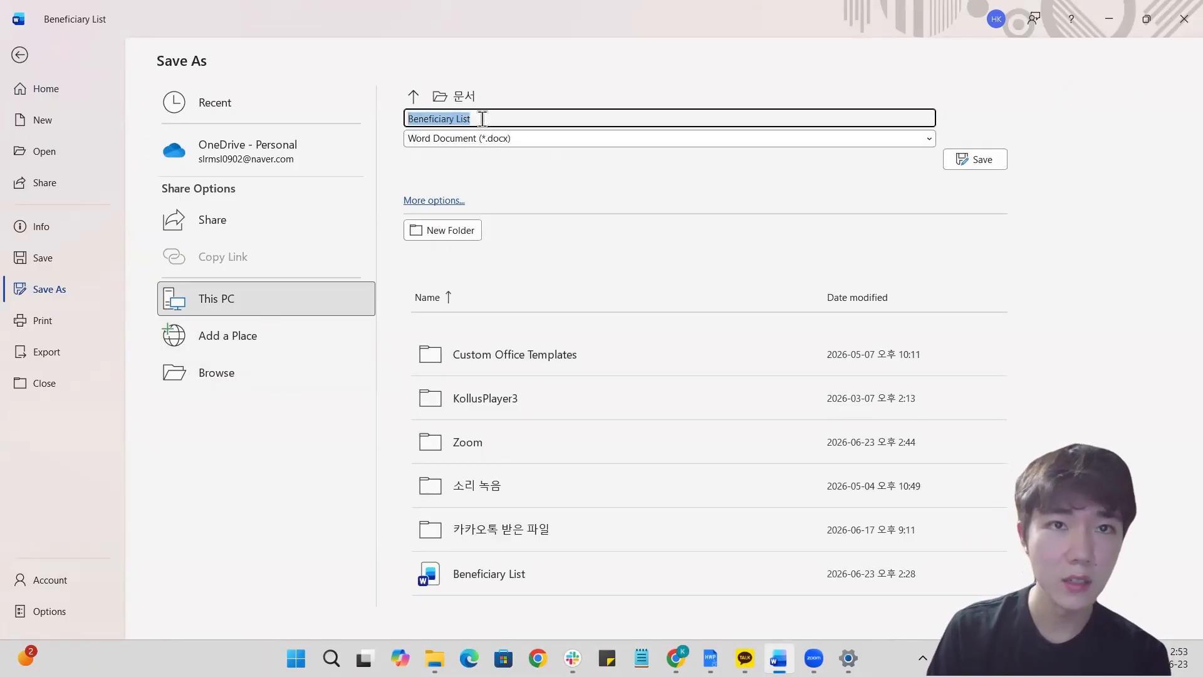
pyautogui.press('BackSpace')
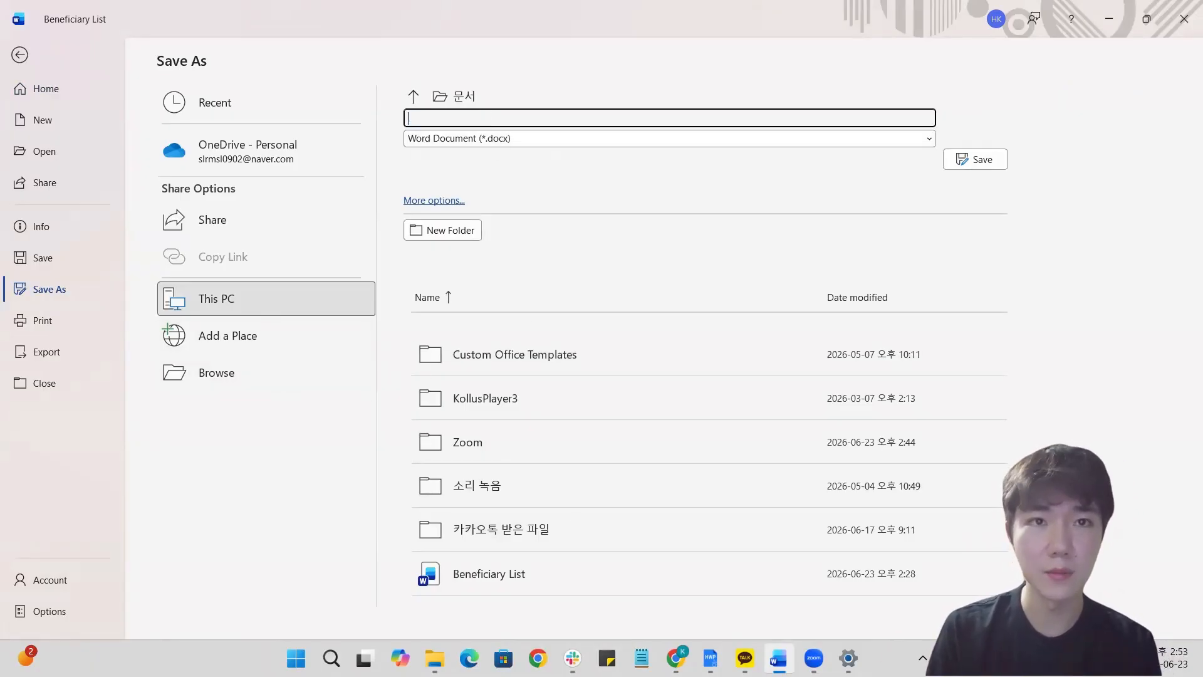
pyautogui.write('Pol')
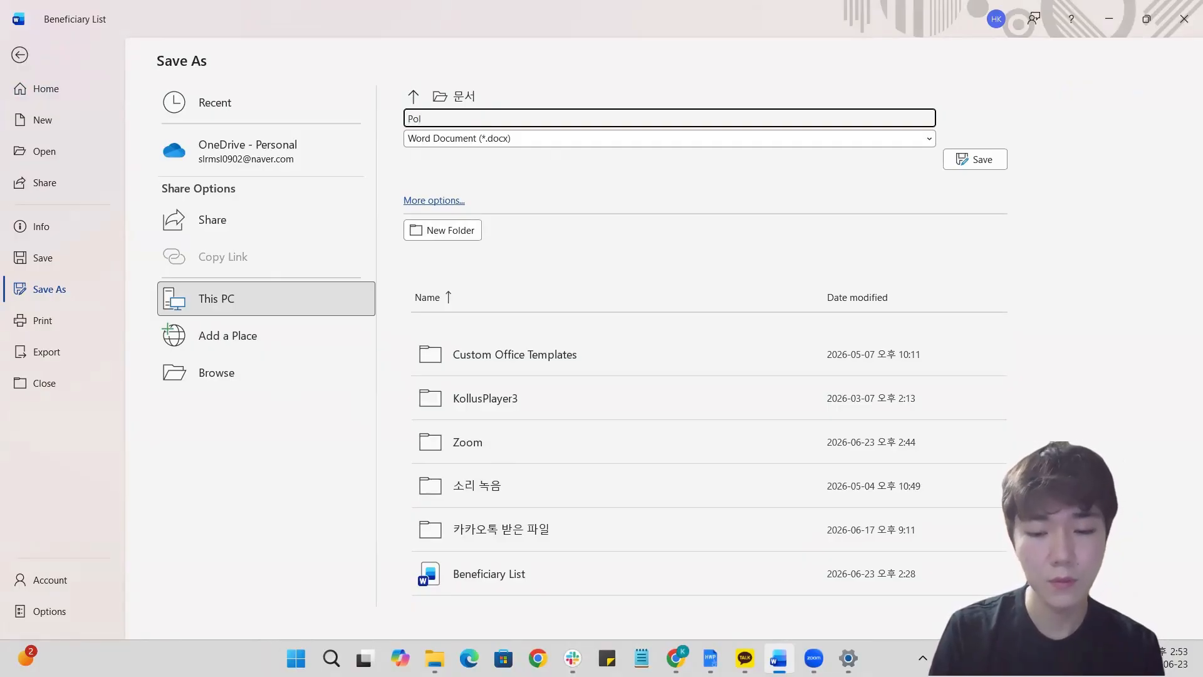
pyautogui.write('u')
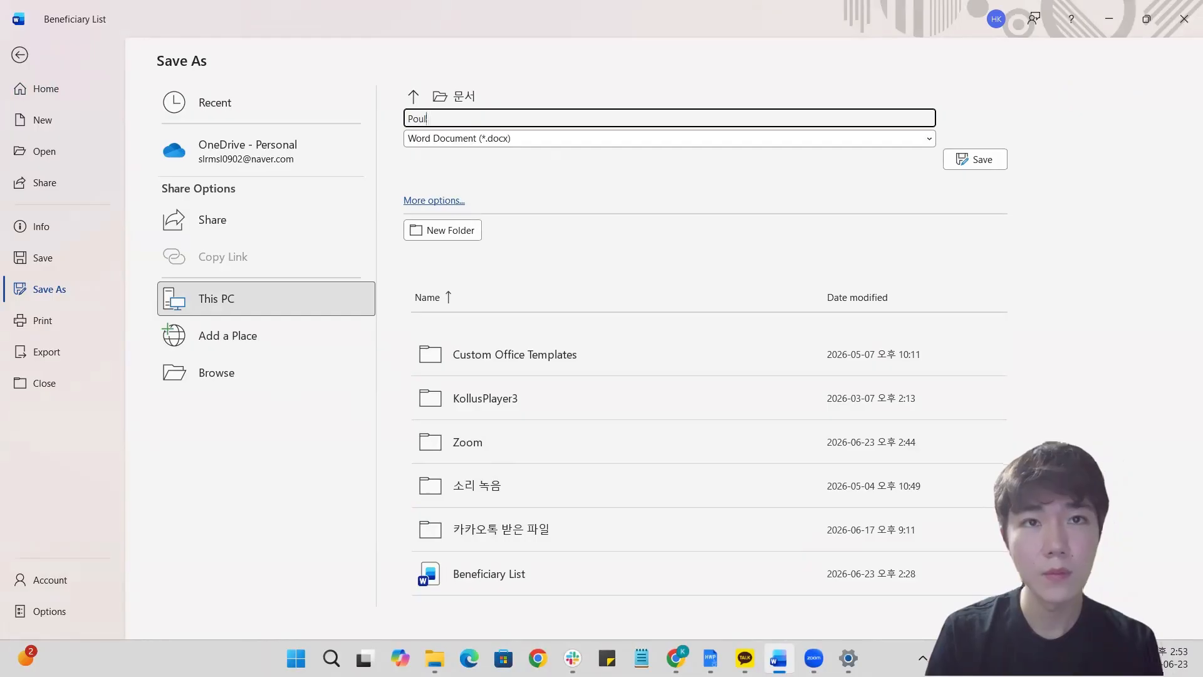
pyautogui.write('ltry_Be')
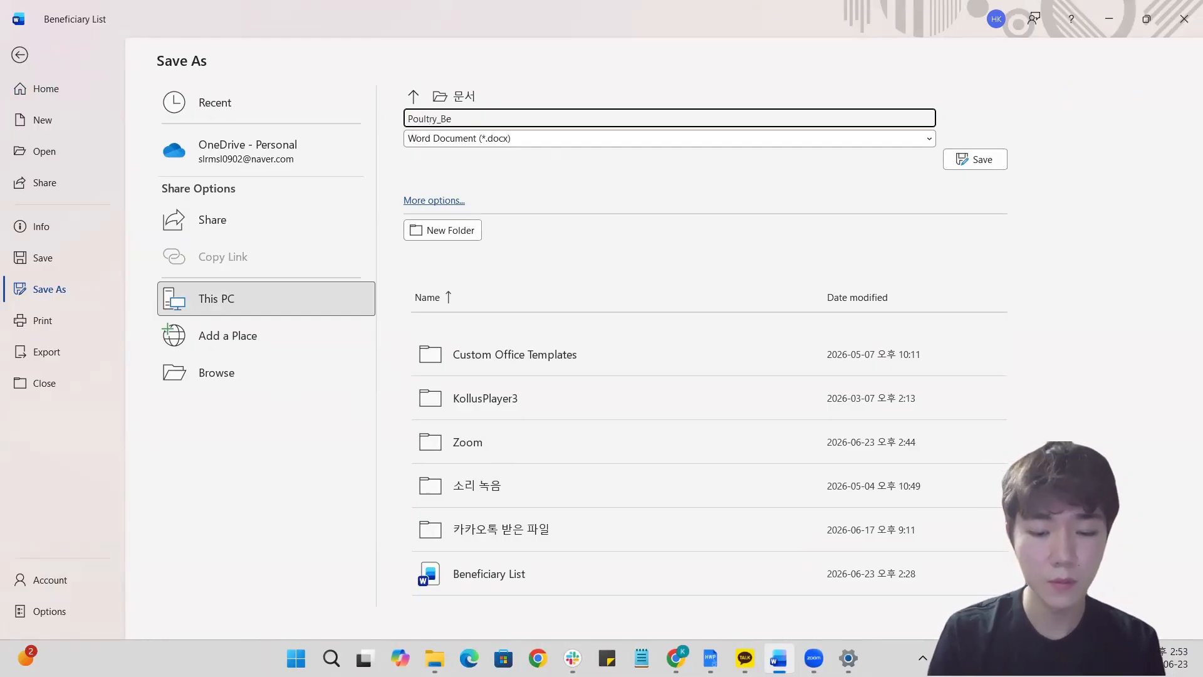
pyautogui.write('neficia')
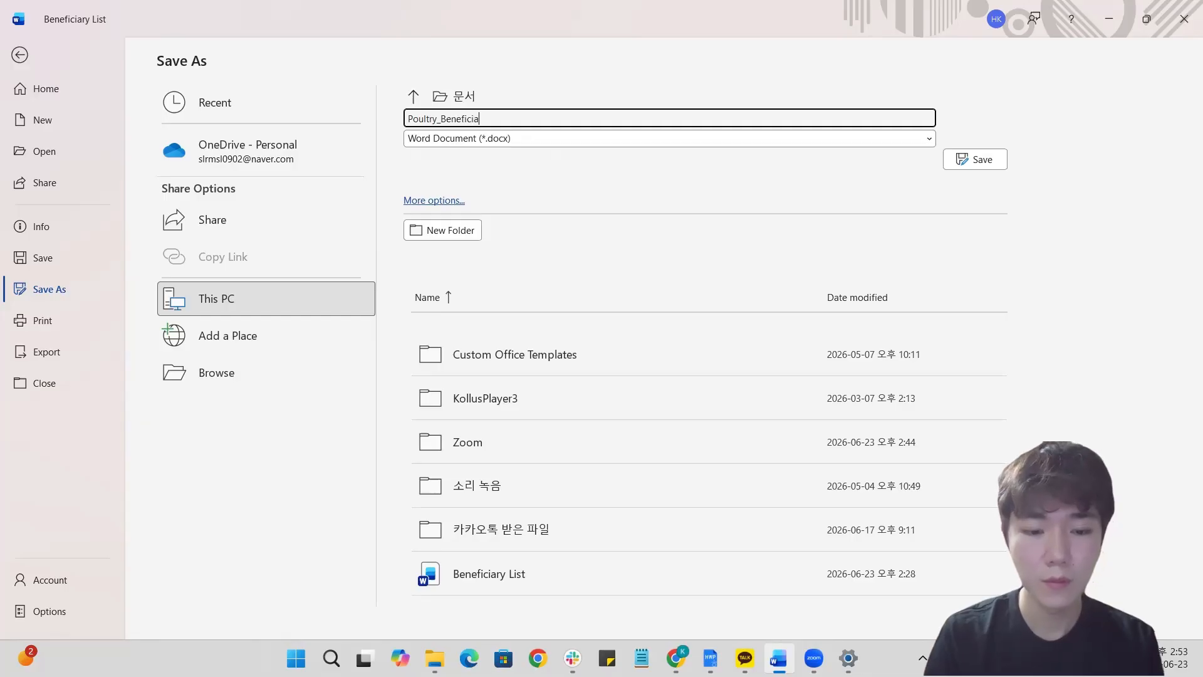
pyautogui.write('ry)Li')
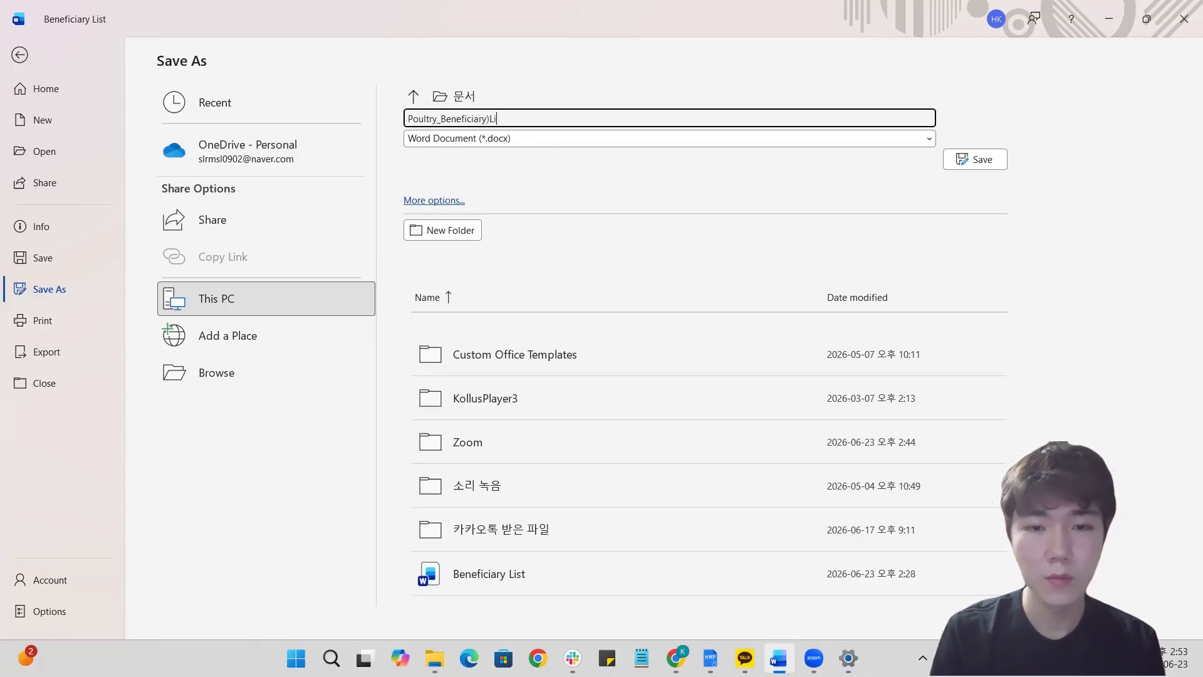
pyautogui.write('st')
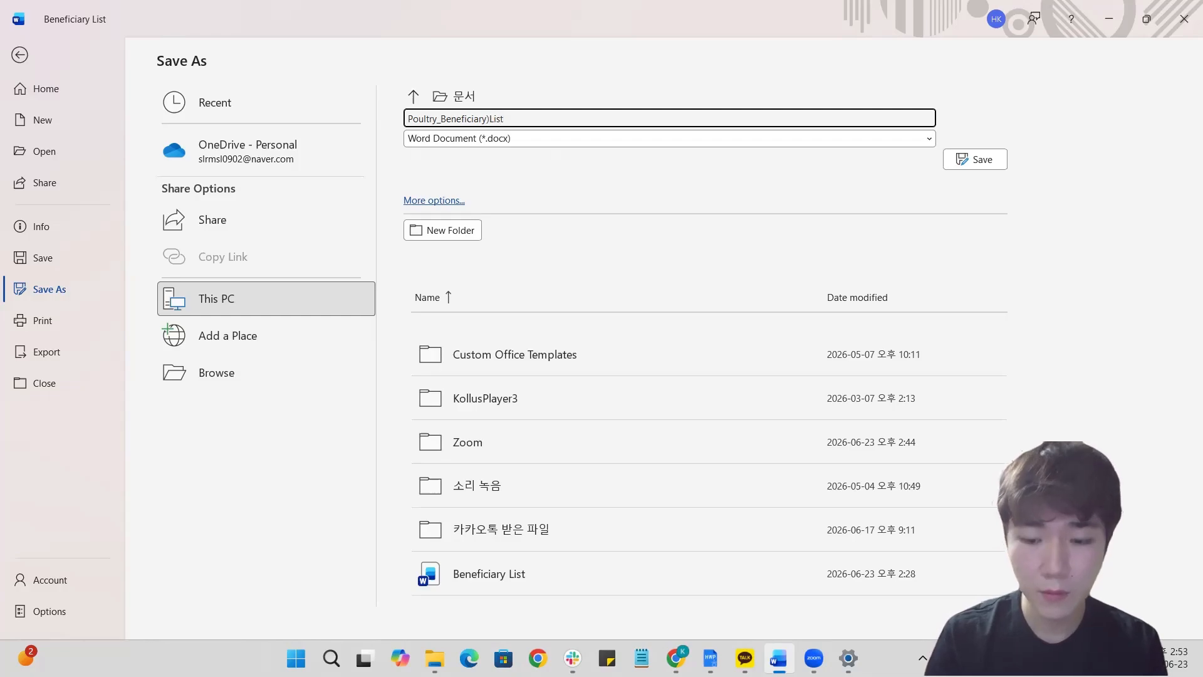
pyautogui.press('BackSpace')
pyautogui.write('_')
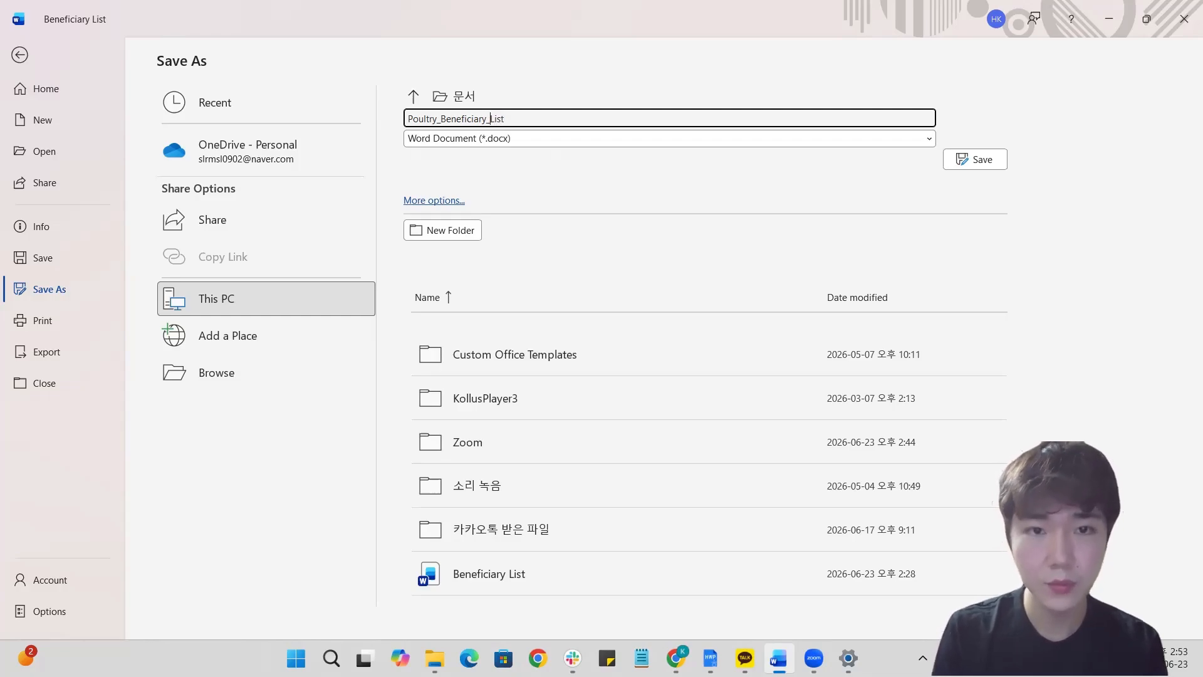
pyautogui.click(505, 119)
pyautogui.write('P')
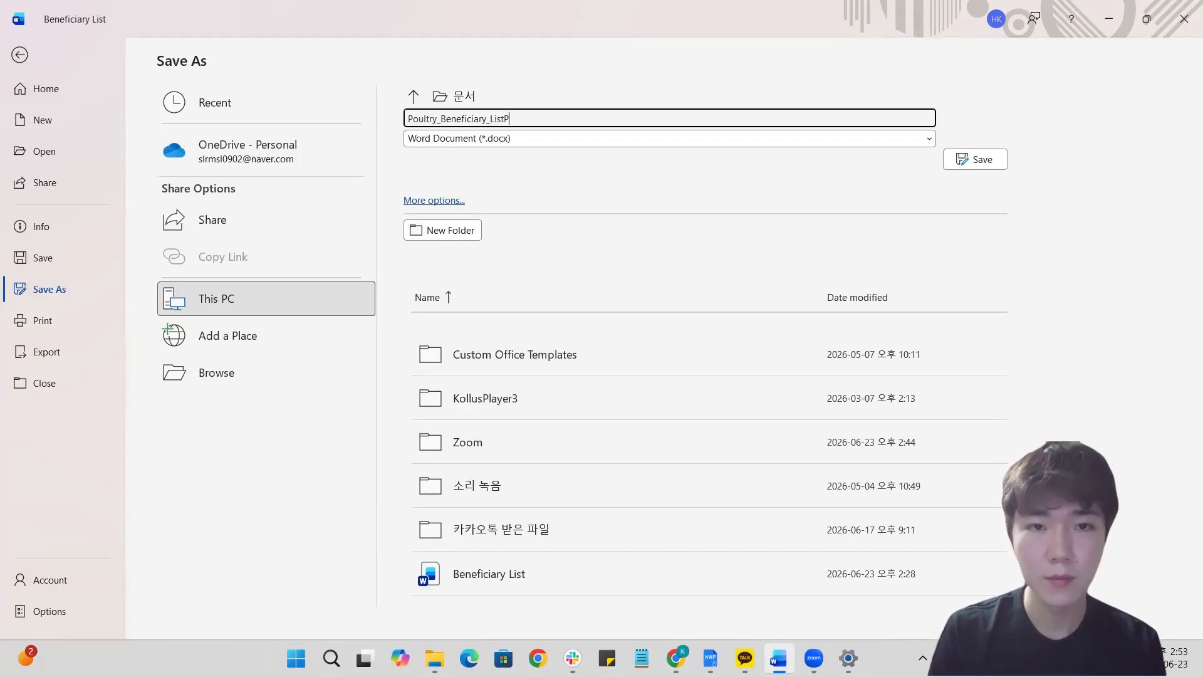
pyautogui.press('BackSpace')
pyautogui.press('BackSpace')
pyautogui.write('t')
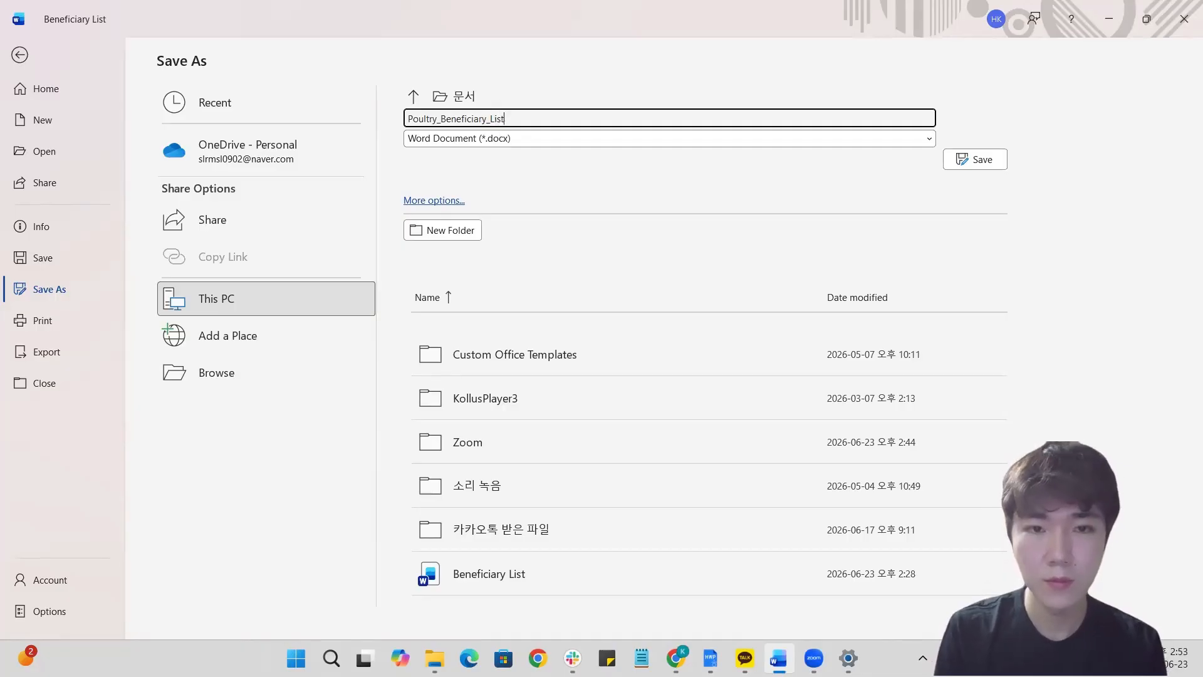
pyautogui.write('_Practice')
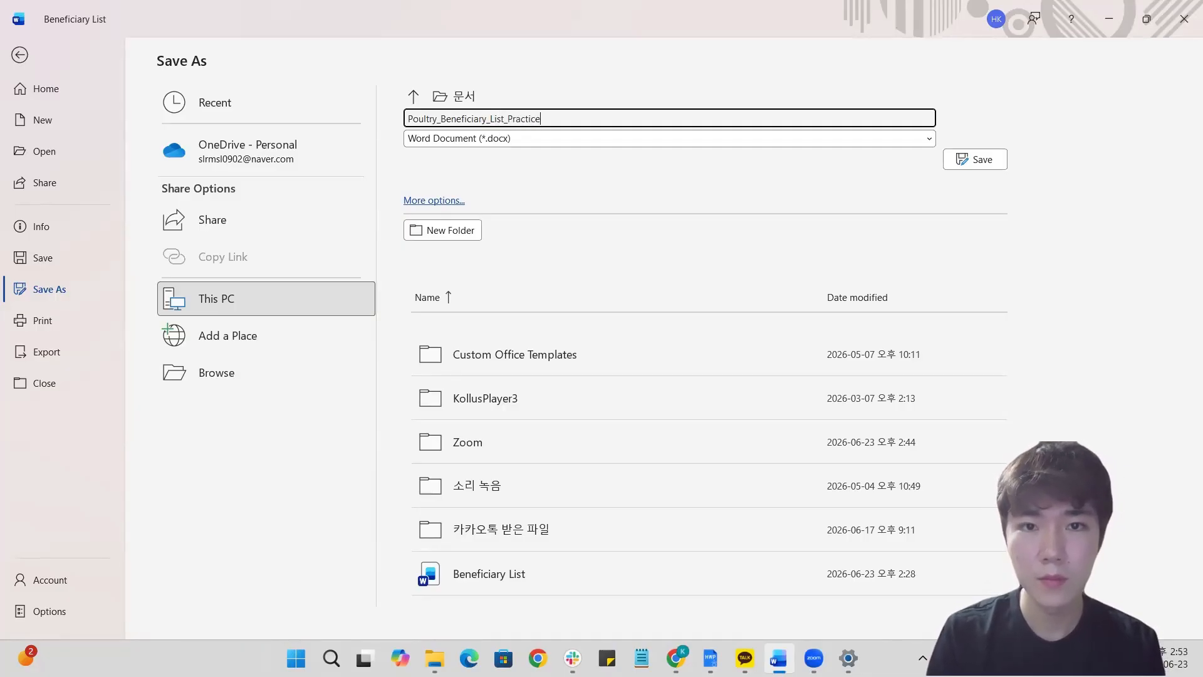
pyautogui.press('Return')
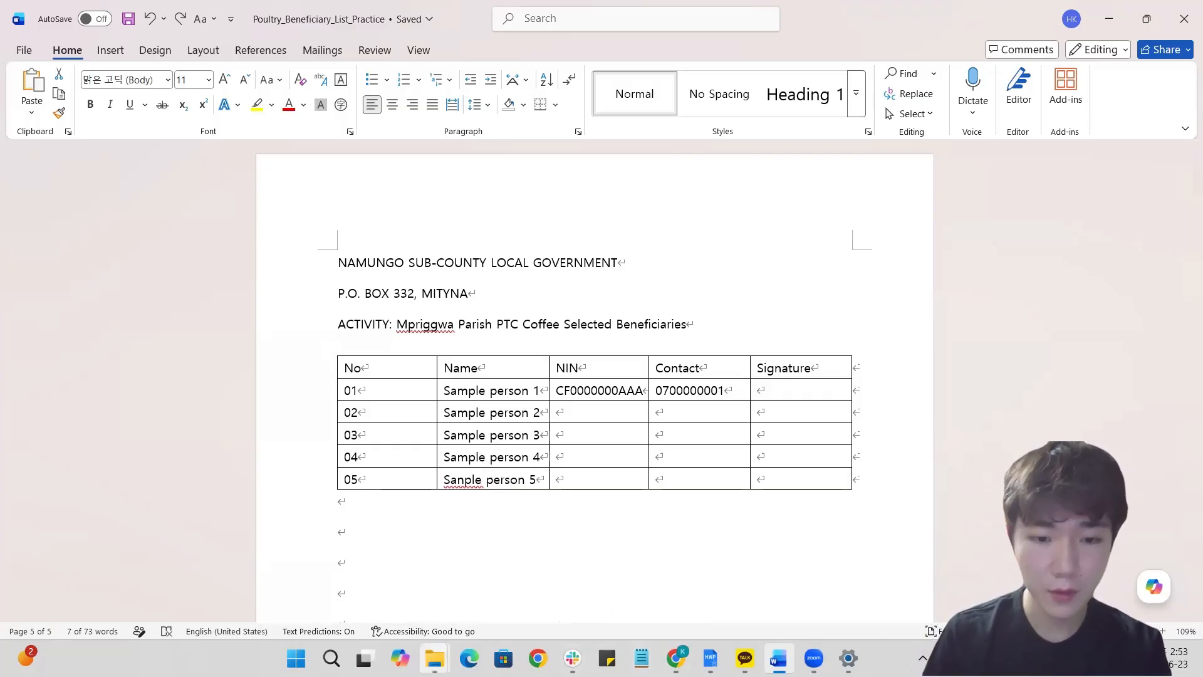
# Switch to File Explorer, locate Poultry_Beneficiary_List_Practice in the 문서 (Documents) folder, and return to the Word document.
pyautogui.click(434, 658)
pyautogui.click(594, 613)
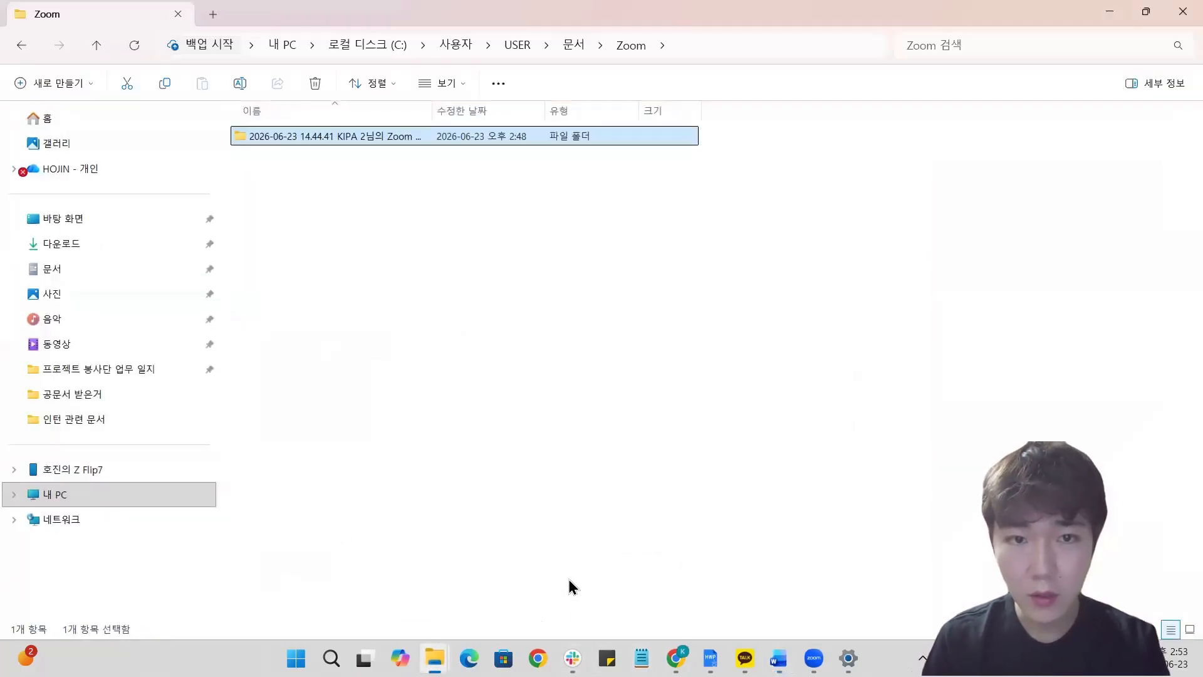
pyautogui.click(421, 302)
pyautogui.click(434, 658)
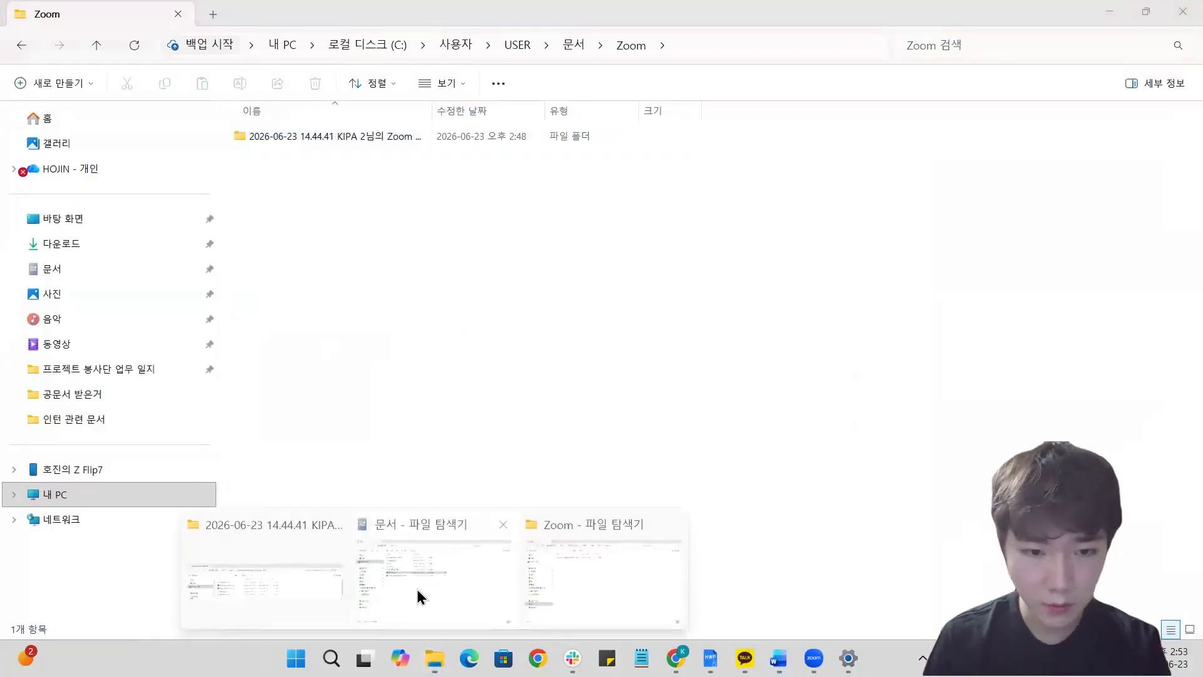
pyautogui.click(293, 591)
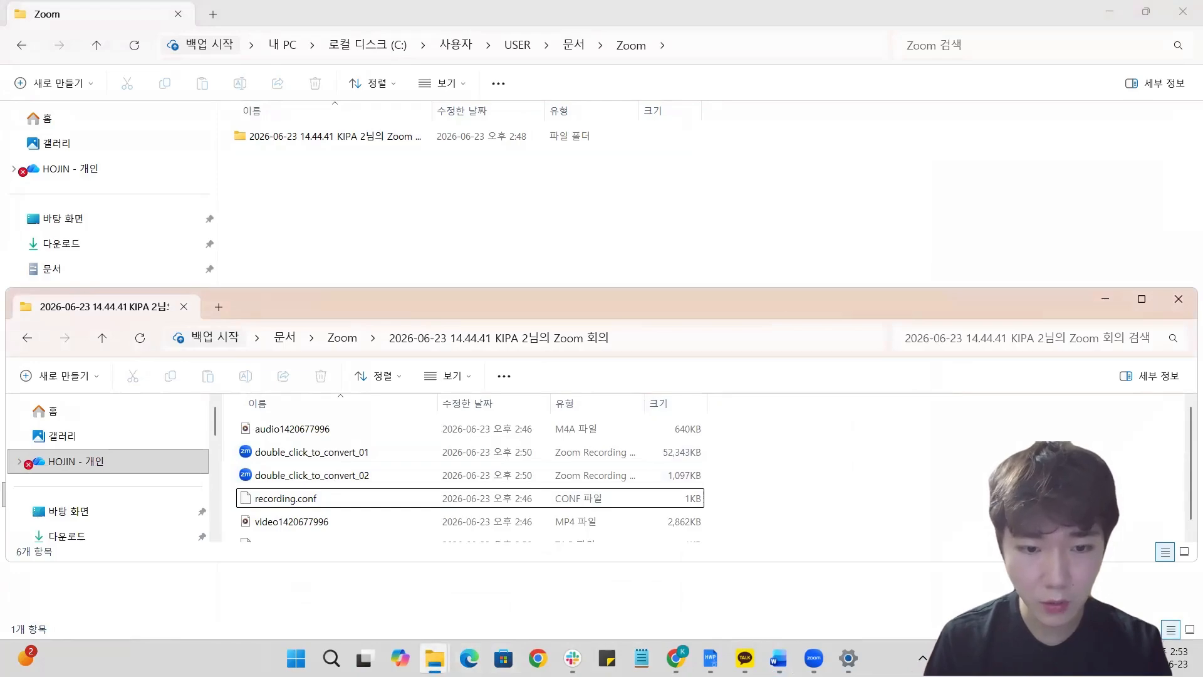
pyautogui.click(434, 658)
pyautogui.click(442, 599)
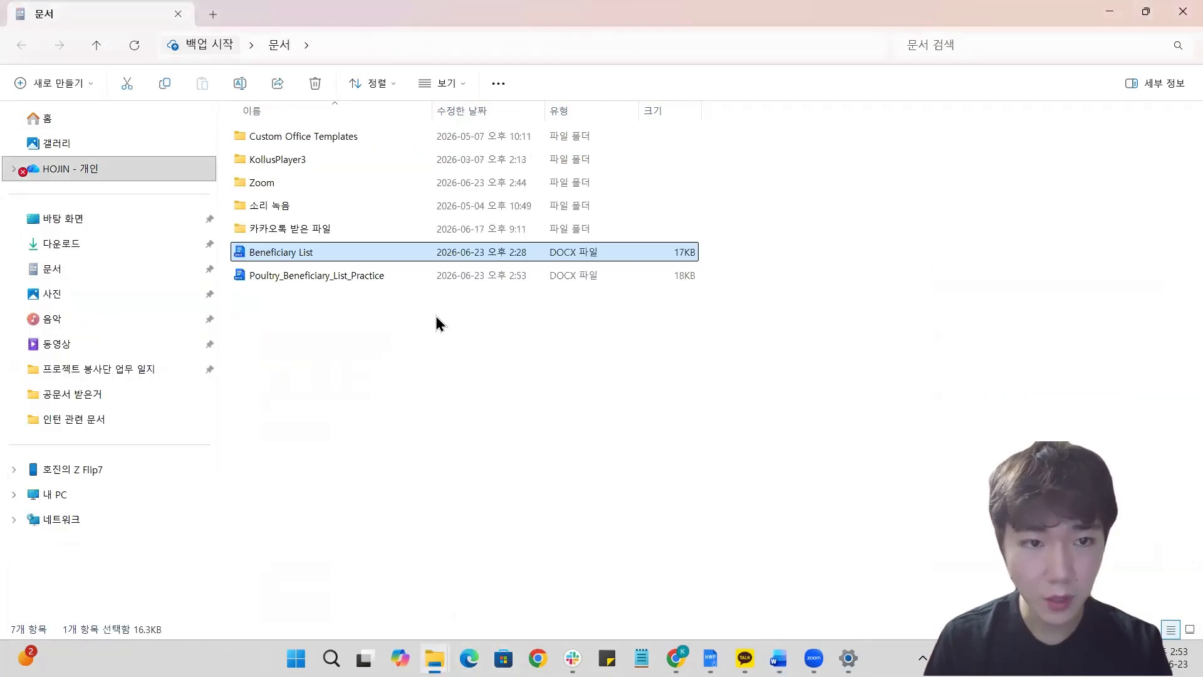
pyautogui.click(366, 276)
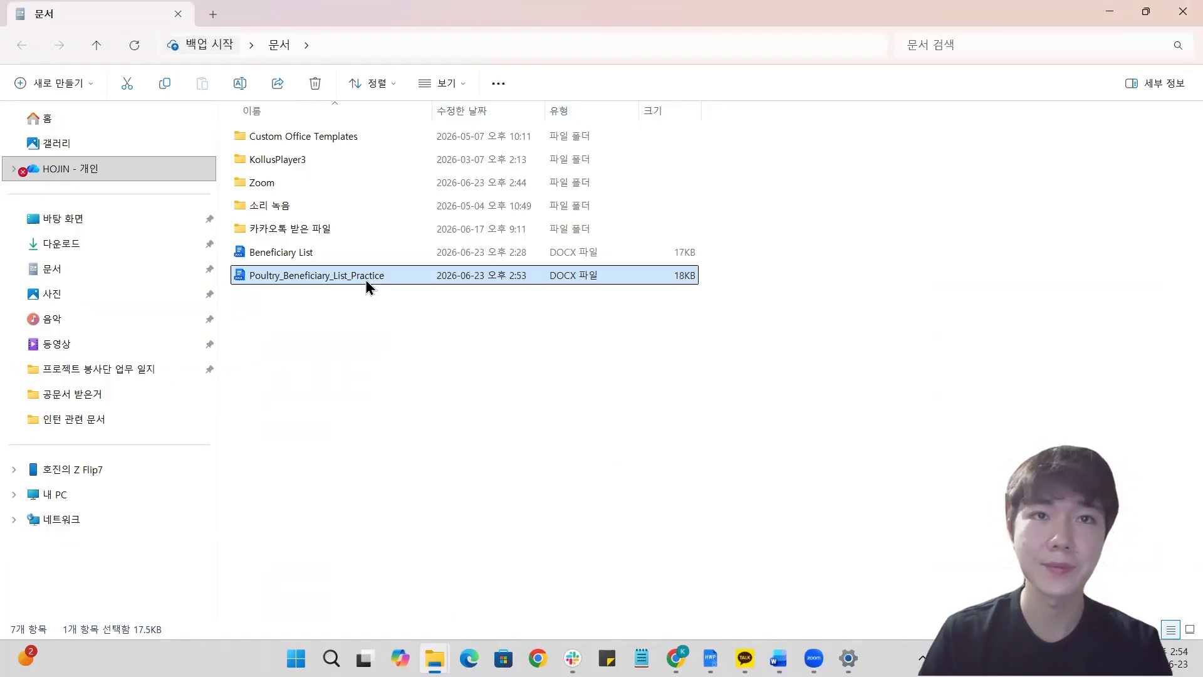
pyautogui.click(1113, 13)
pyautogui.click(1109, 14)
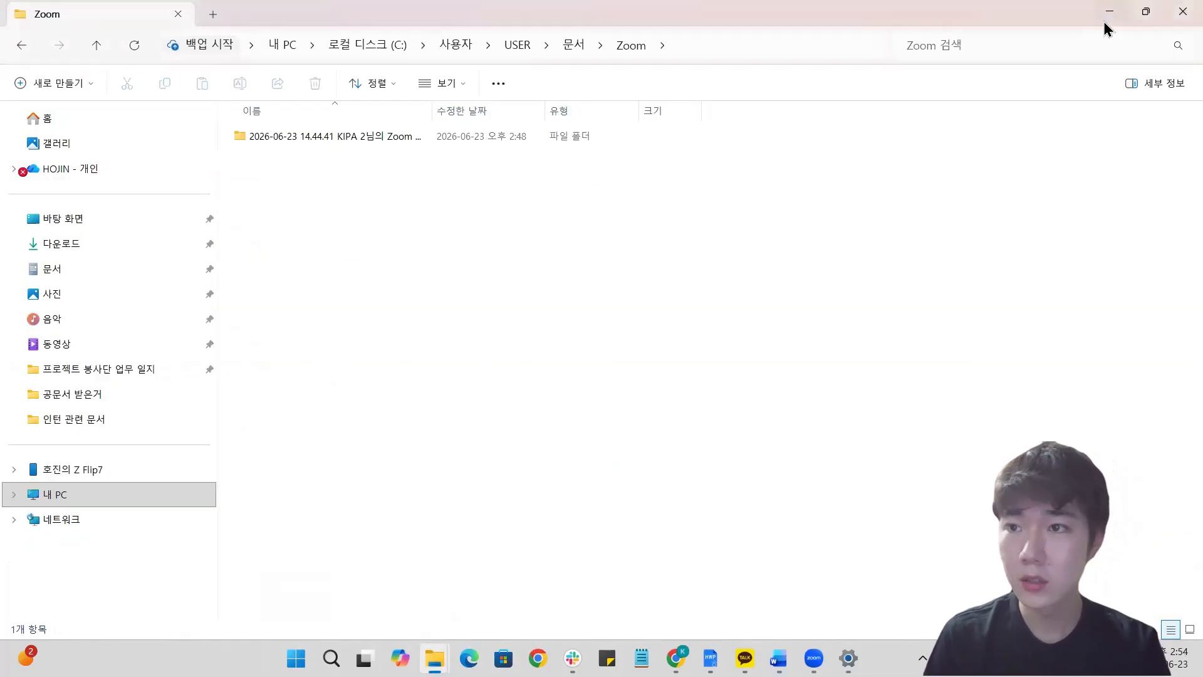
pyautogui.click(1106, 305)
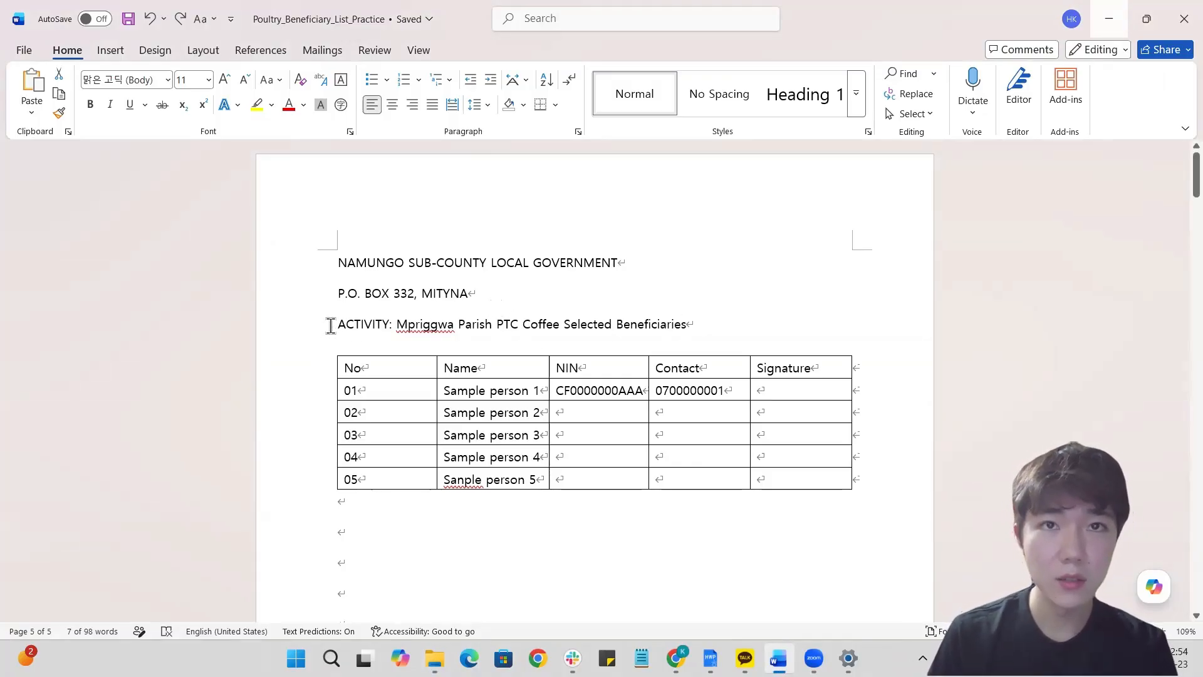
# Replace the word "Coffee" with "Poultry" in the ACTIVITY line above the beneficiary table.
pyautogui.moveTo(331, 326); pyautogui.dragTo(701, 327)
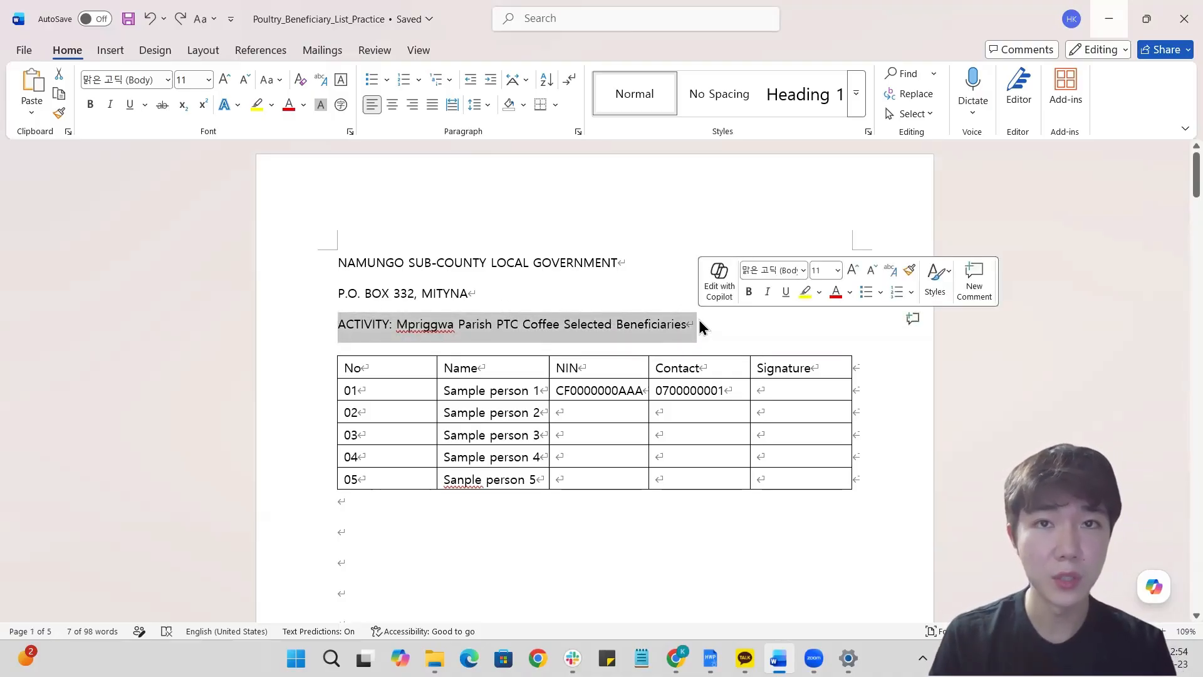
pyautogui.click(525, 325)
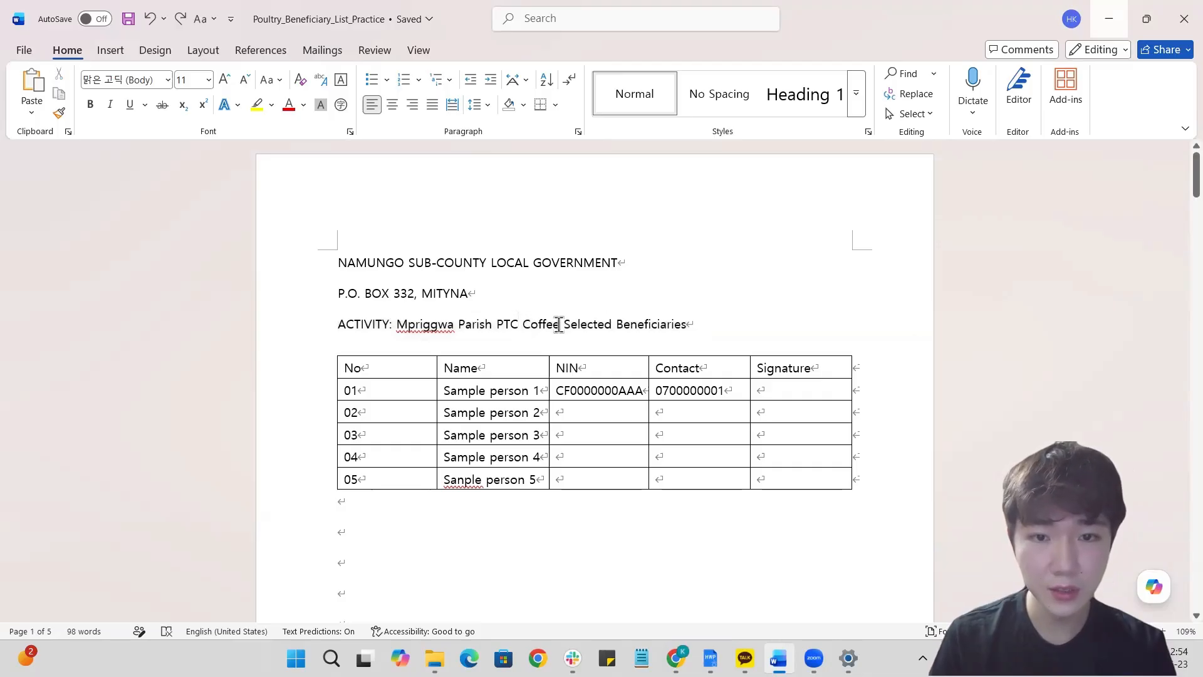
pyautogui.moveTo(559, 325); pyautogui.dragTo(521, 329)
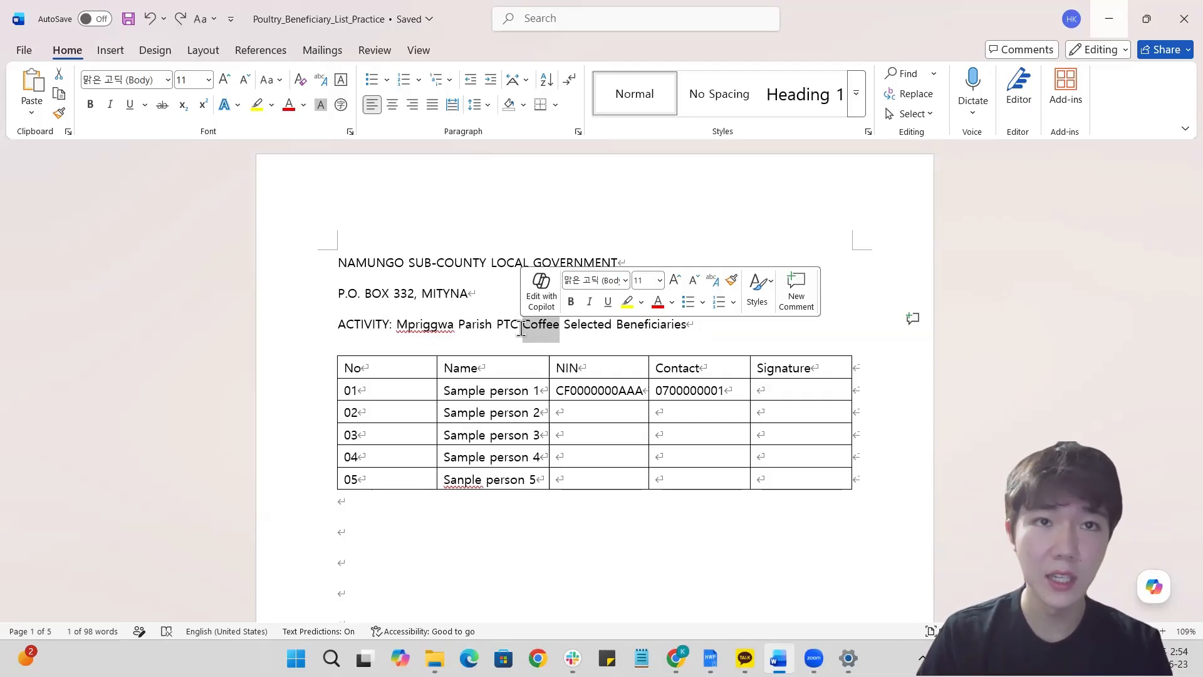
pyautogui.write('Po')
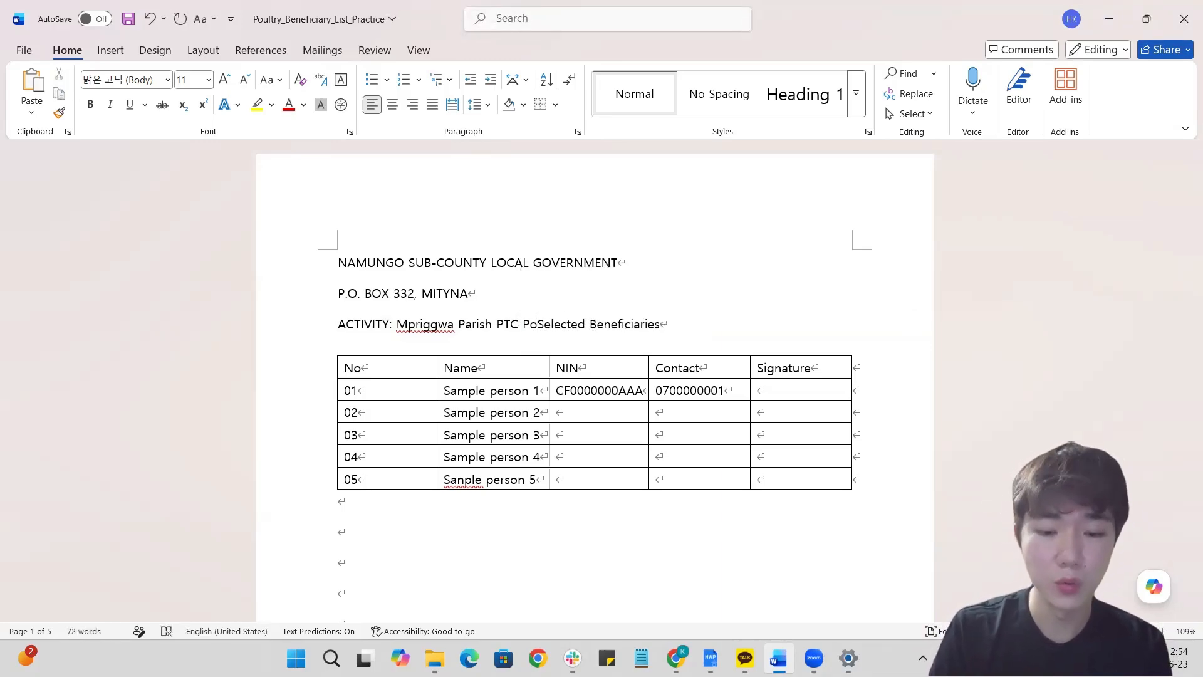
pyautogui.write('ultry')
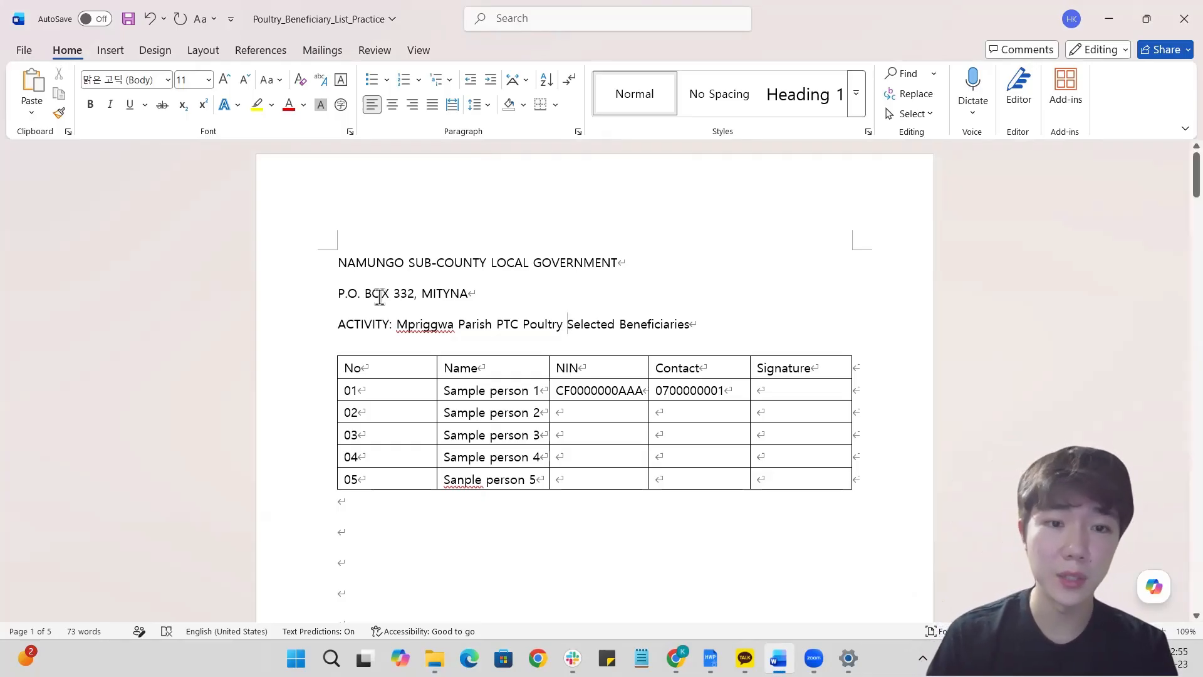
# Copy the whole ACTIVITY line and paste it on the second blank line below the beneficiary table.
pyautogui.moveTo(334, 324); pyautogui.dragTo(709, 325)
pyautogui.hotkey('ctrl', 'c')
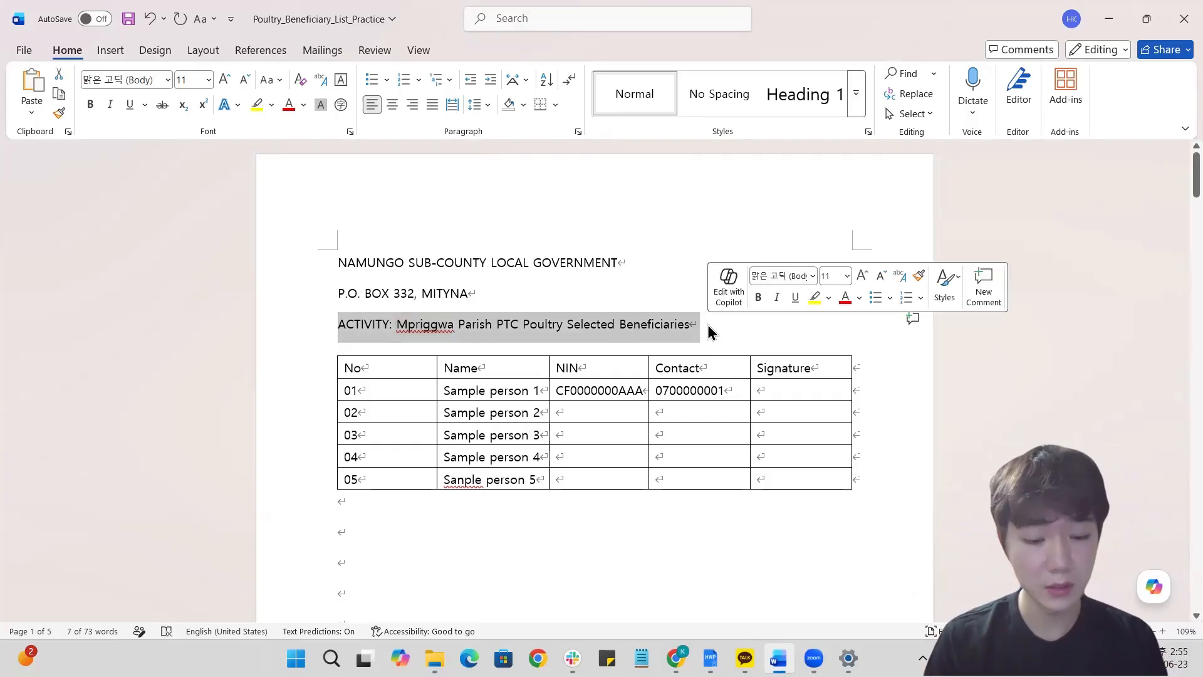
pyautogui.click(708, 325)
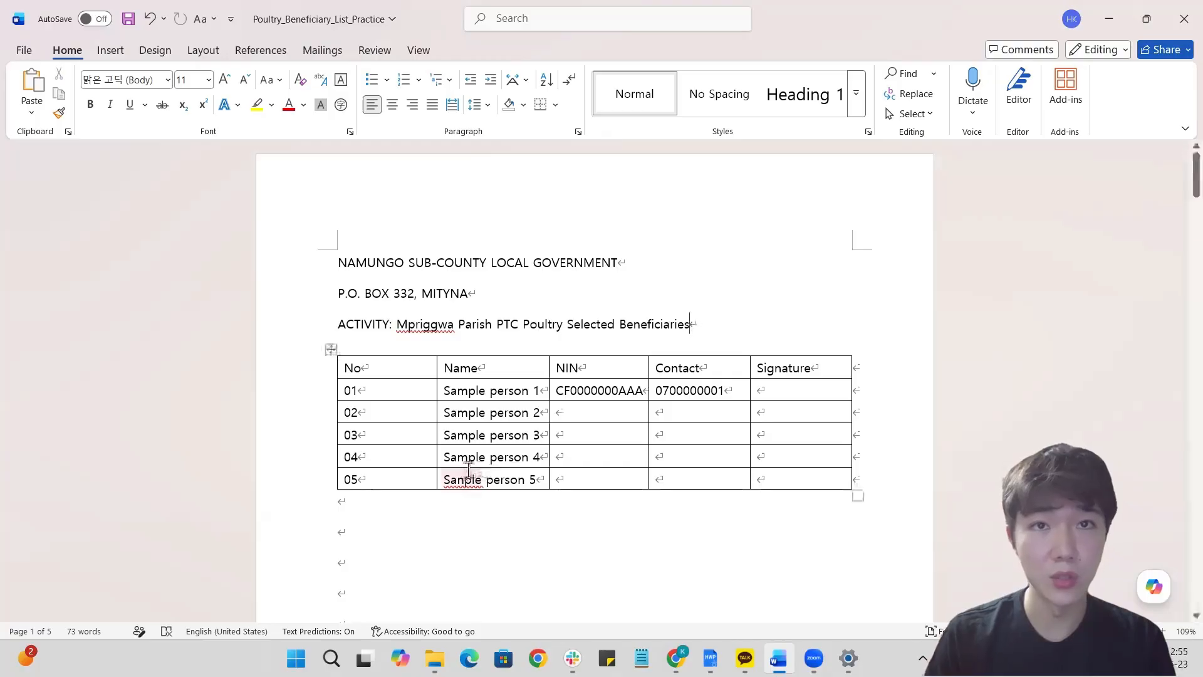
pyautogui.click(430, 543)
pyautogui.press('Hangul')
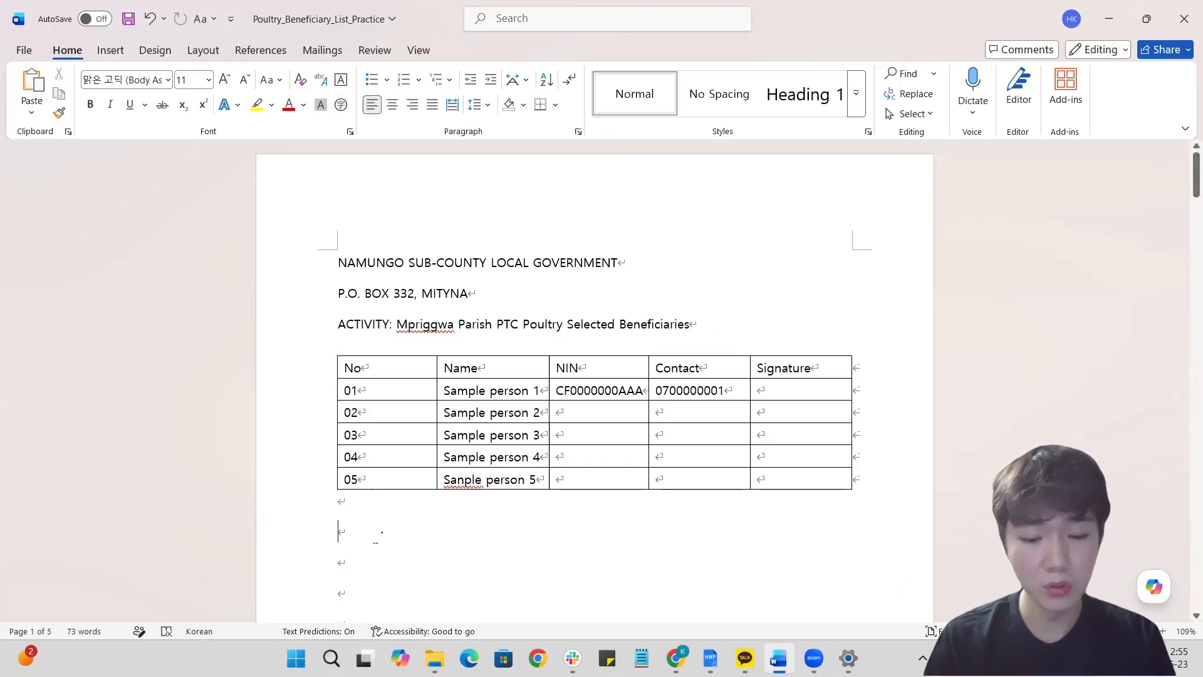
pyautogui.hotkey('ctrl', 'v')
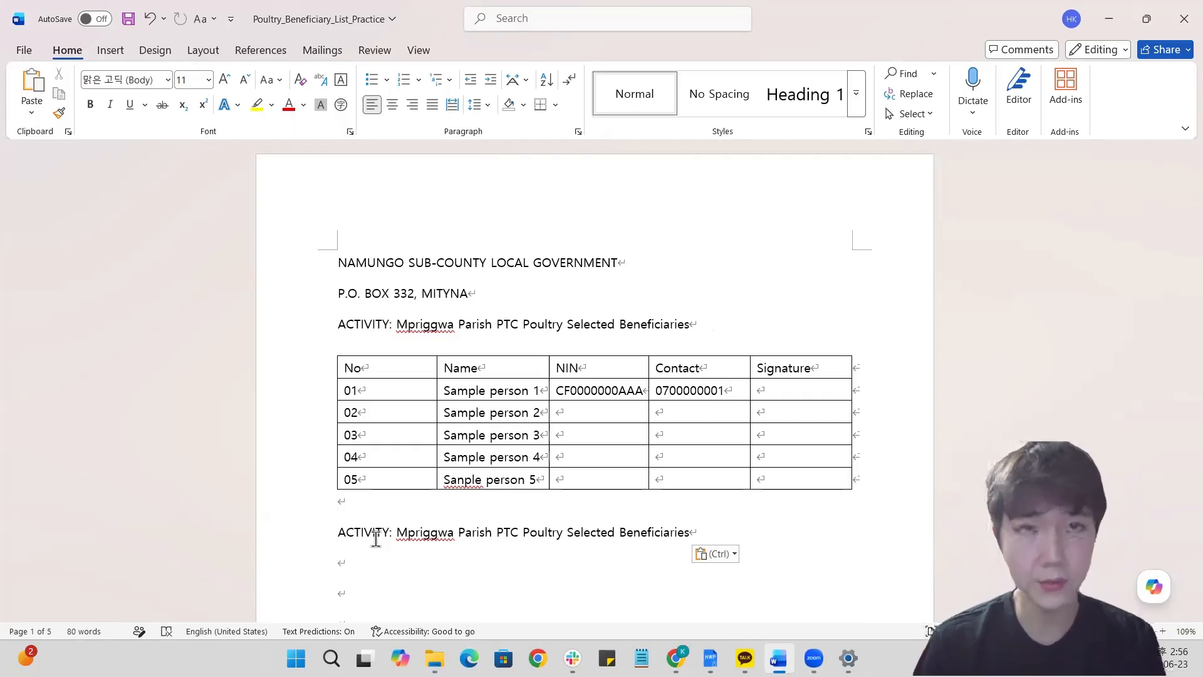
# Search the document for "Coffee" and go through the matches to the one in the bold, underlined ACTIVITY line.
pyautogui.hotkey('ctrl', 'f')
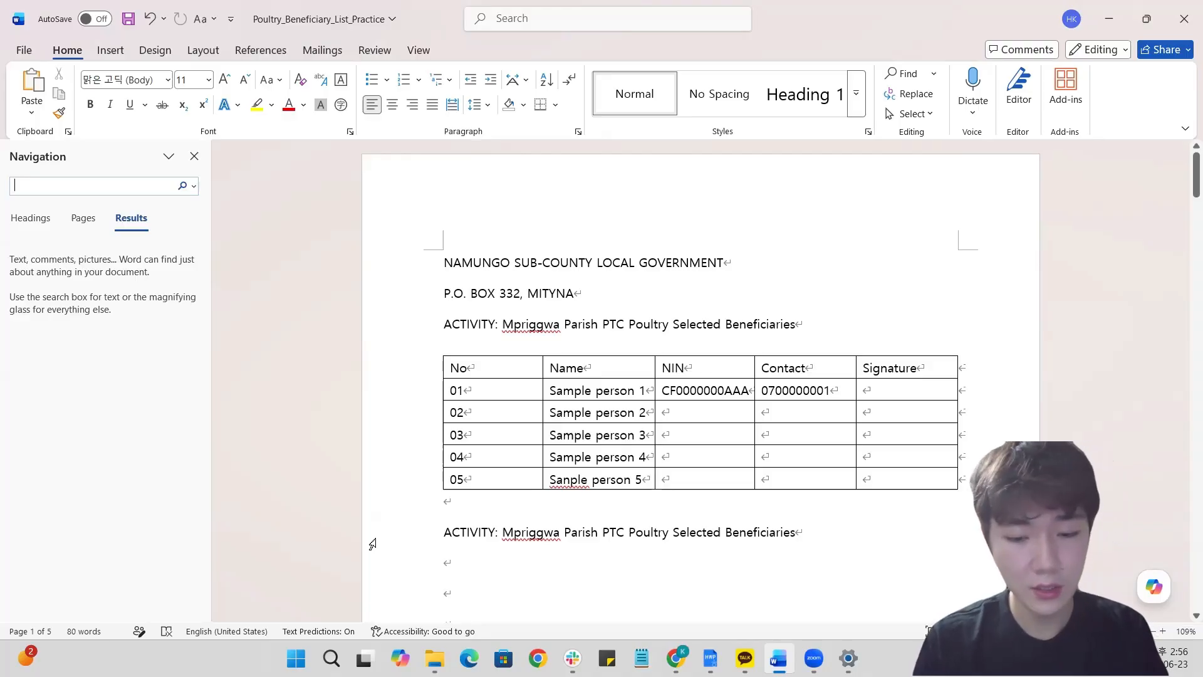
pyautogui.write('Coffee')
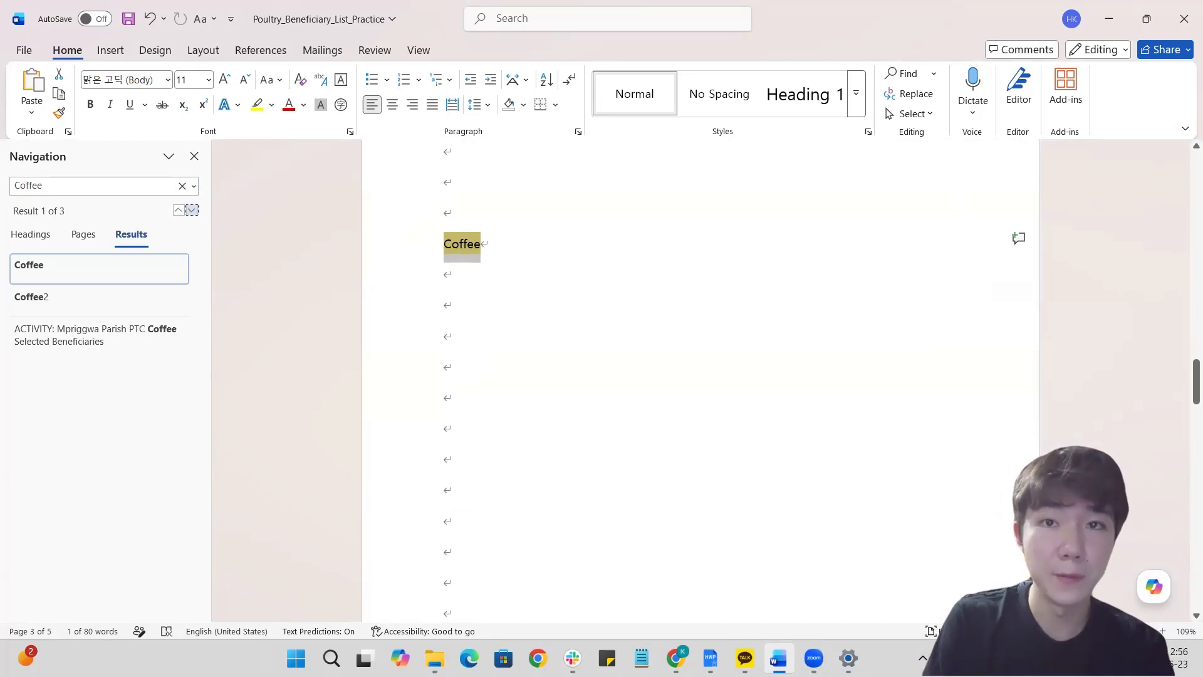
pyautogui.click(192, 210)
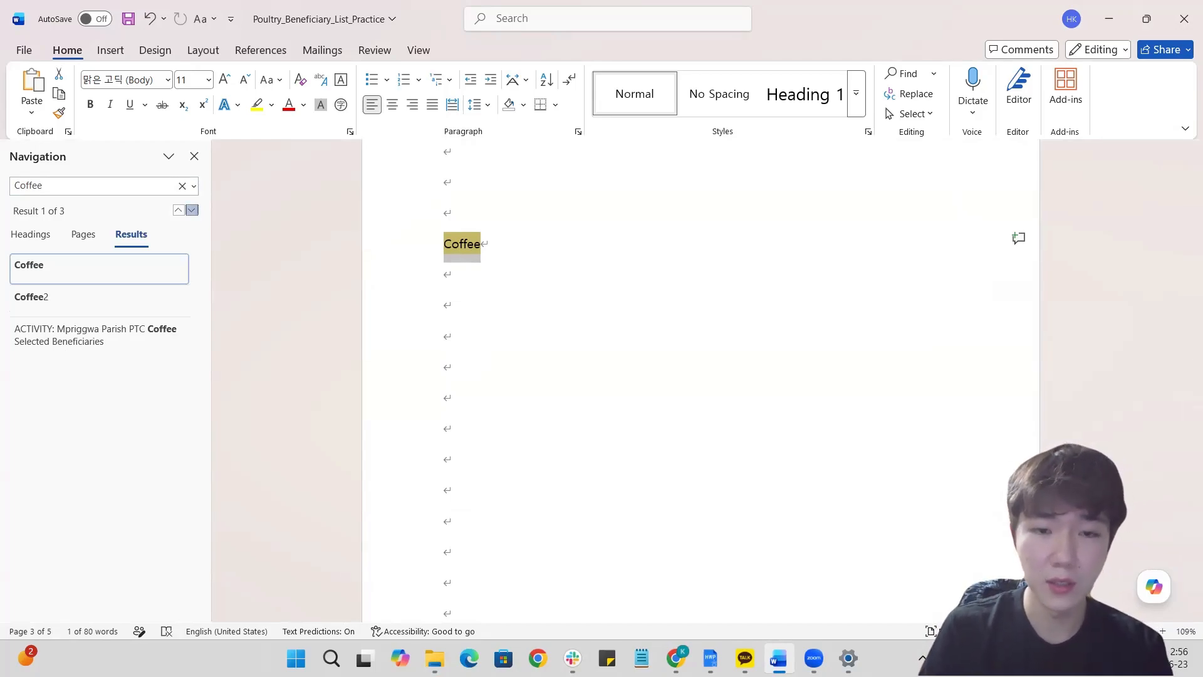
pyautogui.click(192, 210)
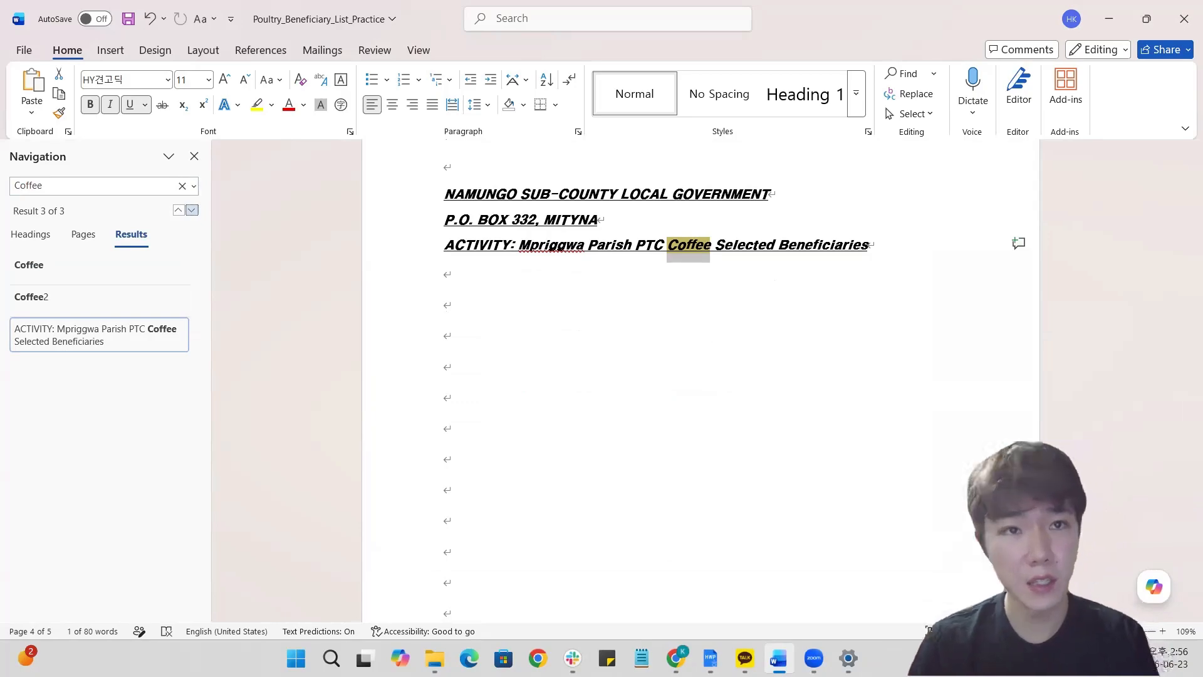
# Close the search pane and set up a find-and-replace that changes "Coffee" to "Poultry".
pyautogui.click(194, 156)
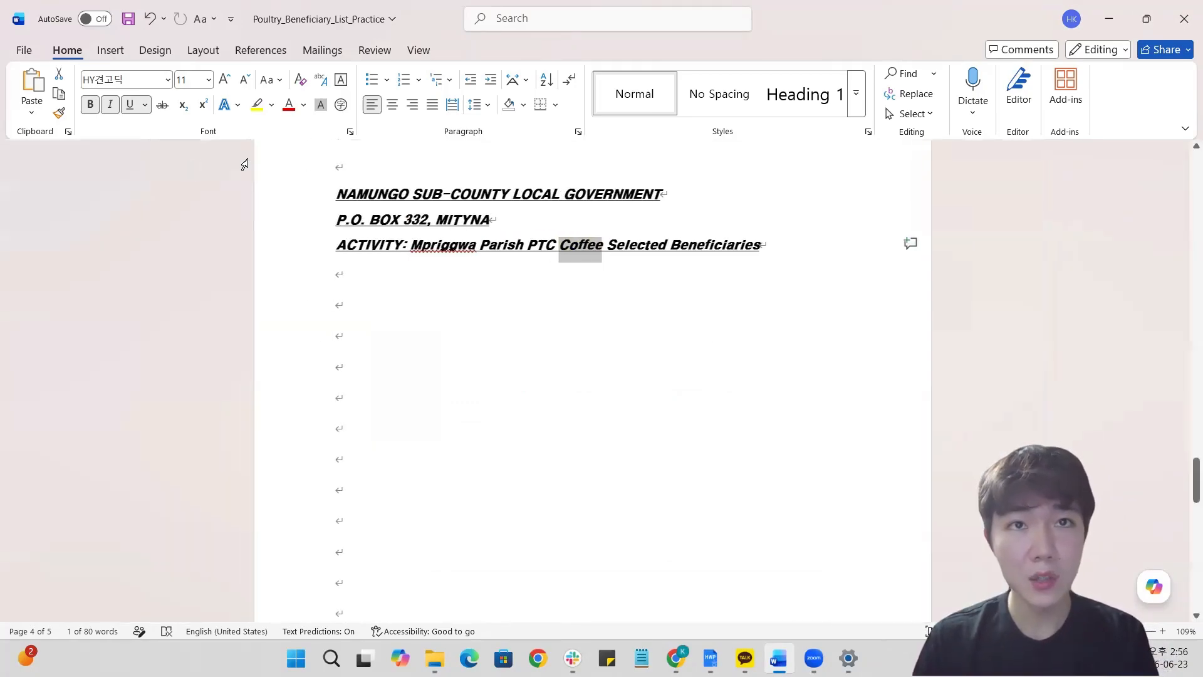
pyautogui.click(554, 324)
pyautogui.hotkey('ctrl', 'h')
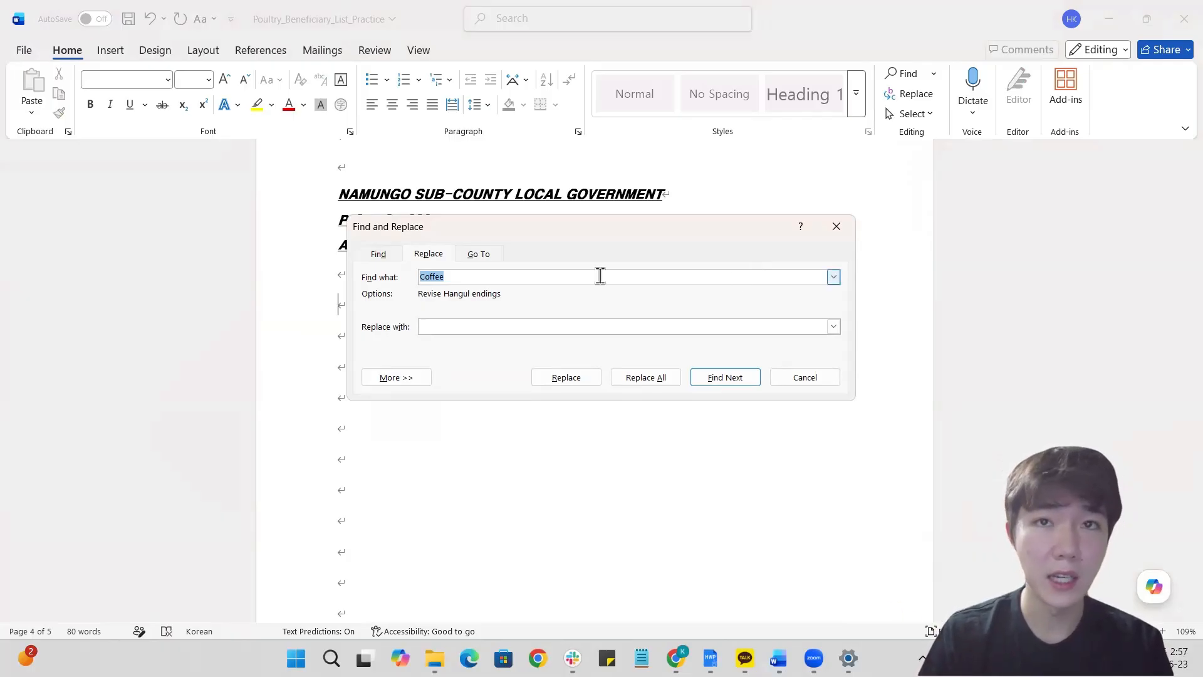
pyautogui.click(504, 326)
pyautogui.write('Pou')
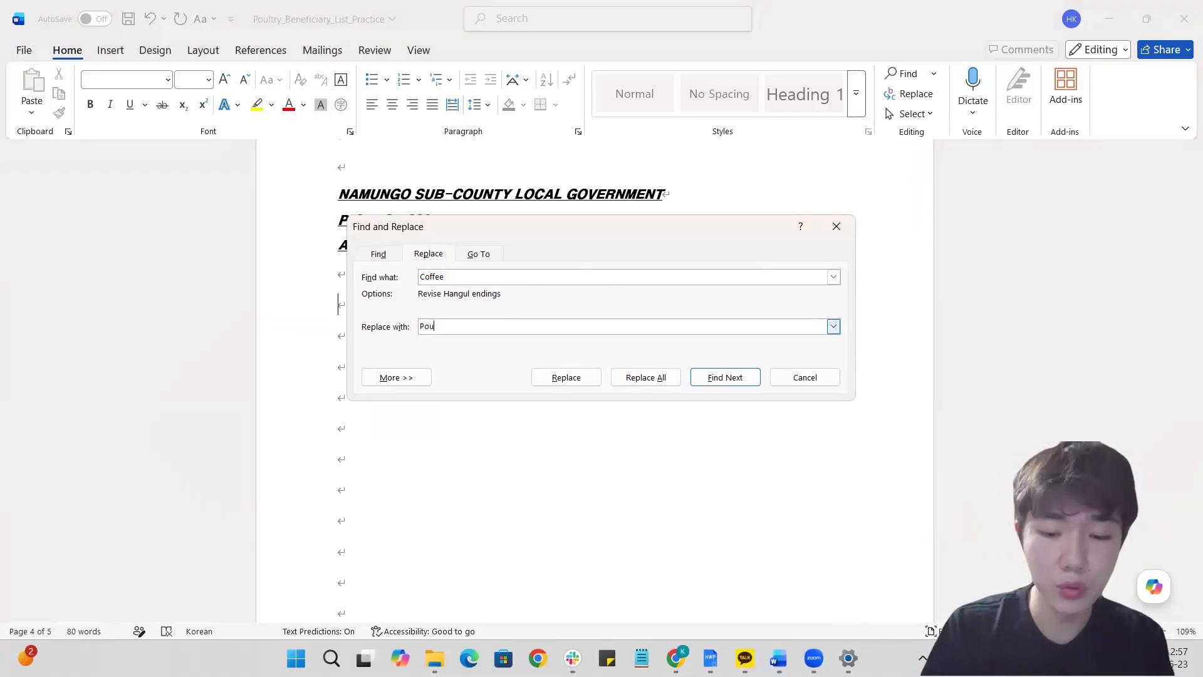
pyautogui.write('ltry')
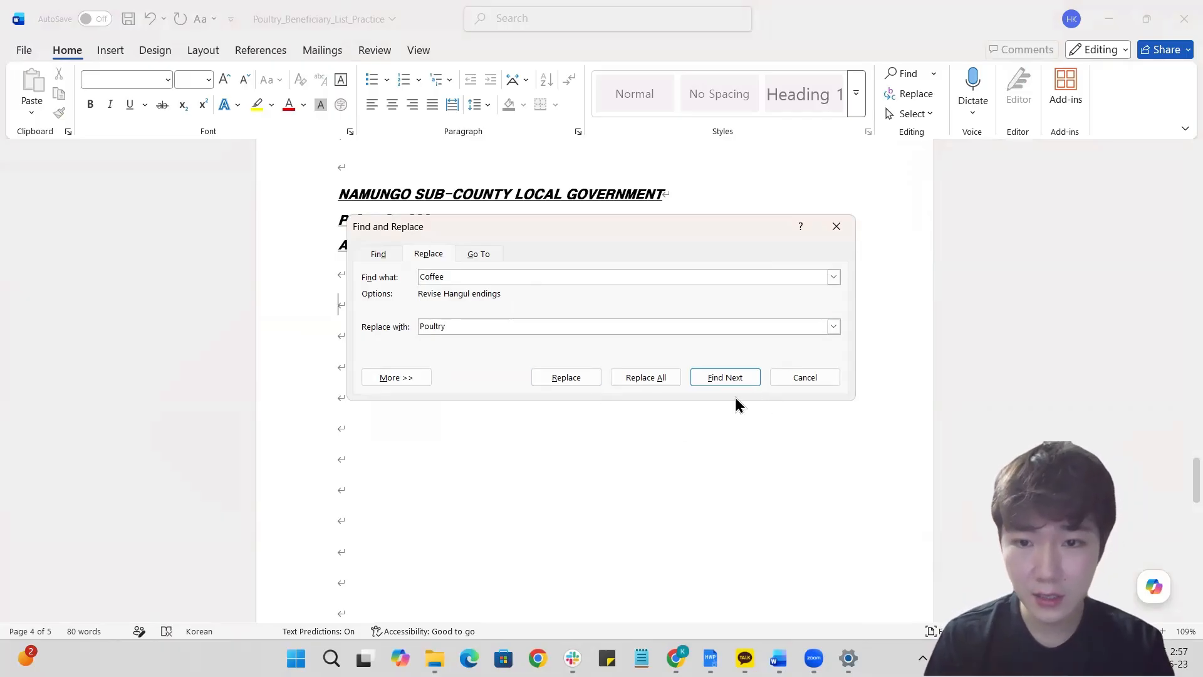
# Replace "Coffee" with "Poultry" one match at a time in the standalone "Coffee" and "Coffee2" lines, leaving the ACTIVITY line unreplaced, and close the dialog.
pyautogui.click(566, 377)
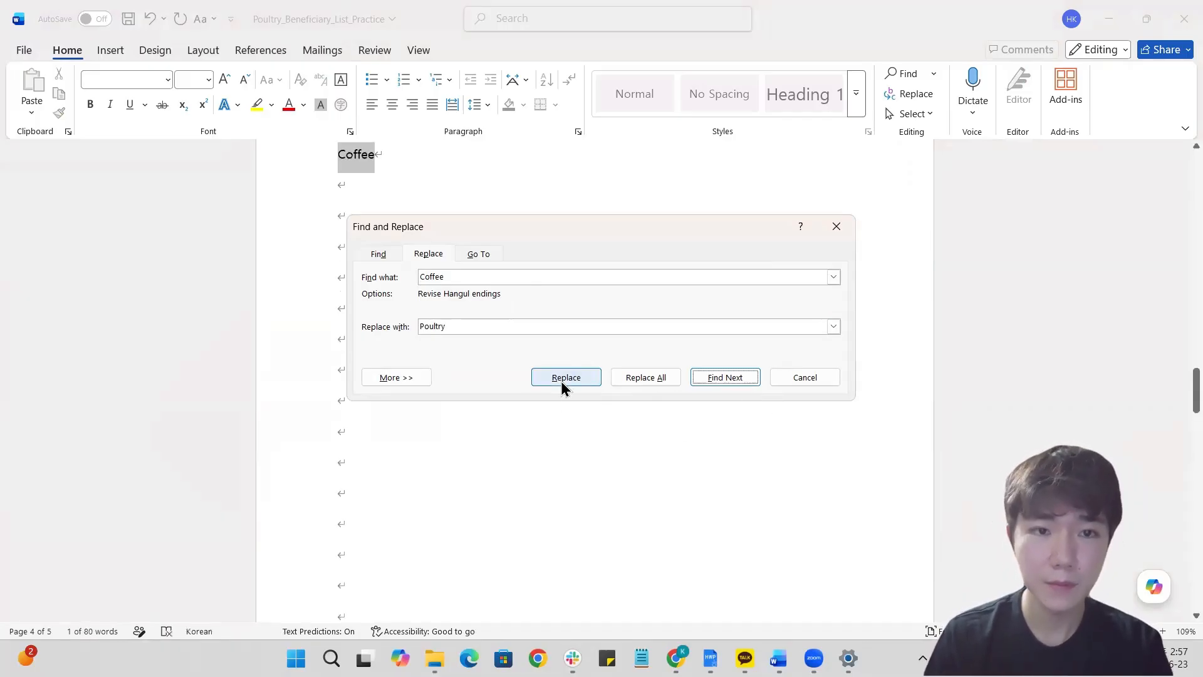
pyautogui.click(562, 380)
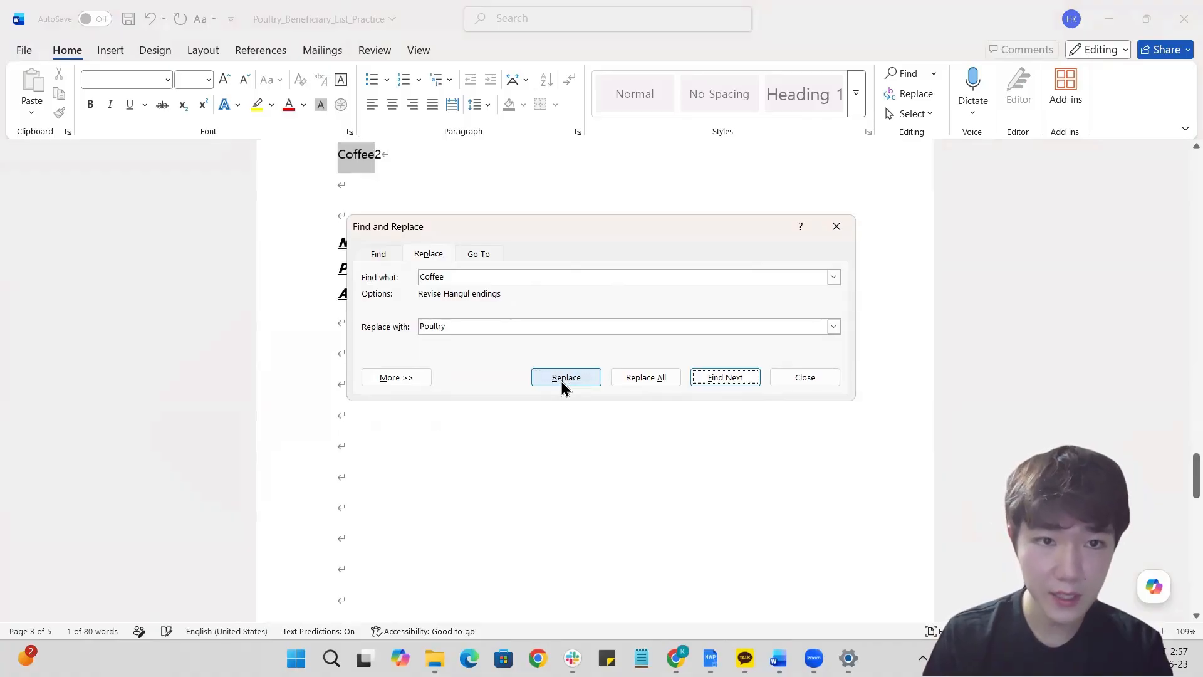
pyautogui.click(561, 379)
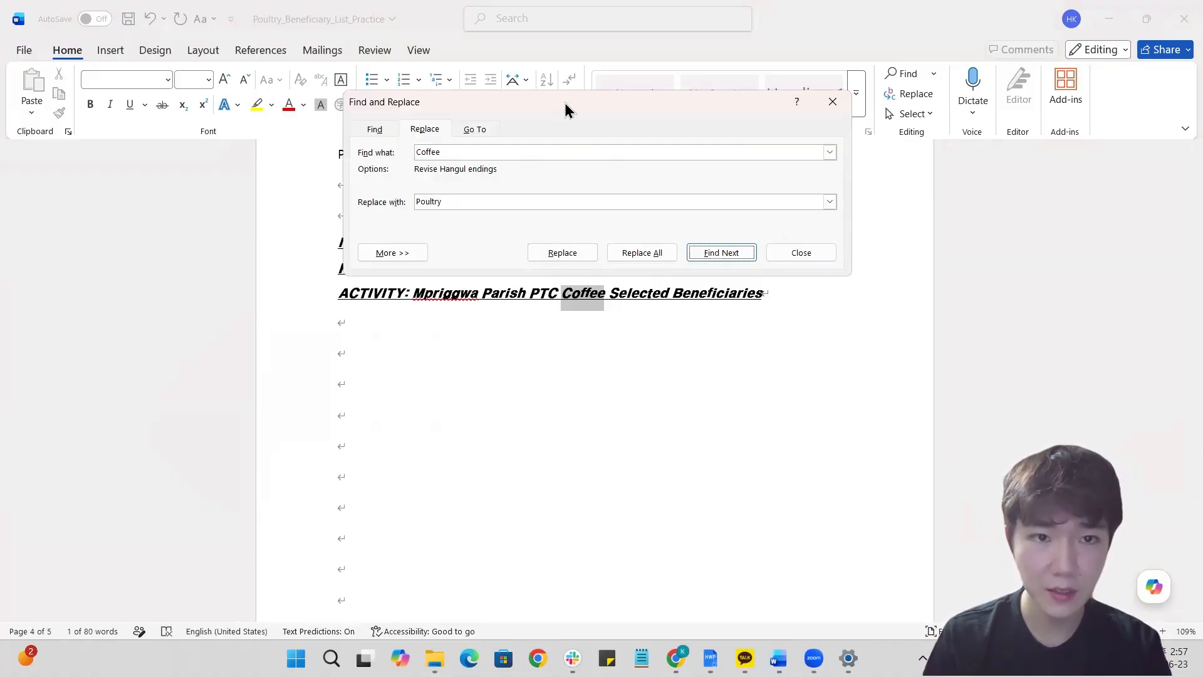
pyautogui.moveTo(567, 108); pyautogui.dragTo(828, 198)
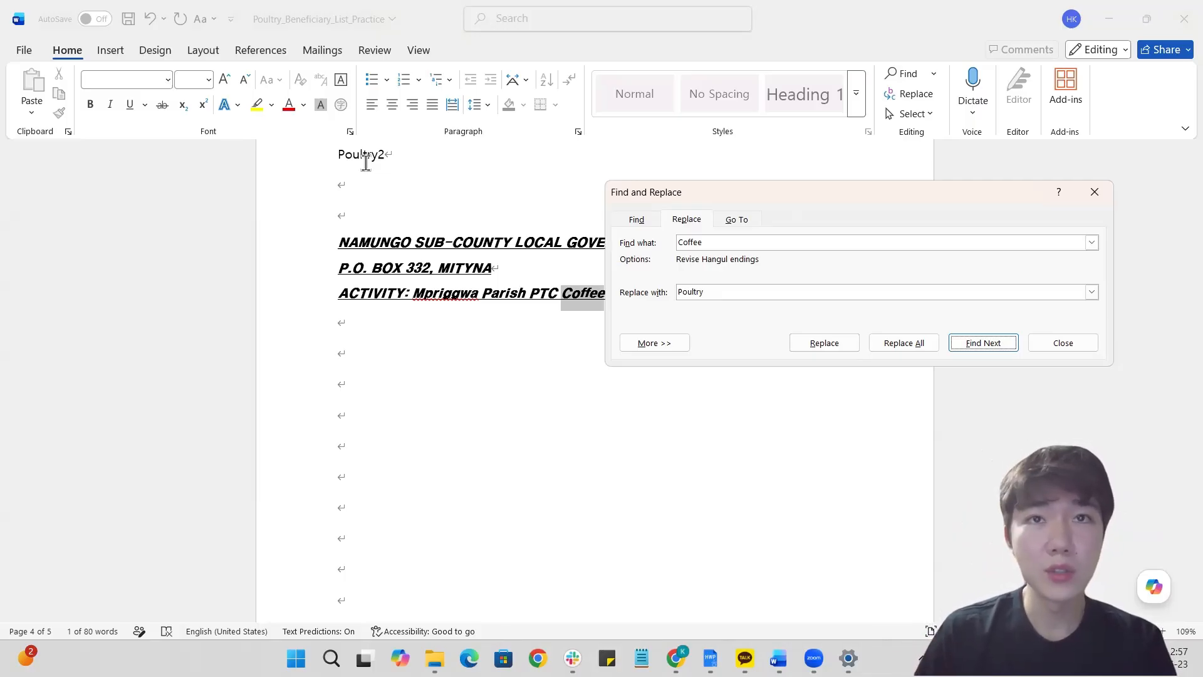
pyautogui.click(1095, 192)
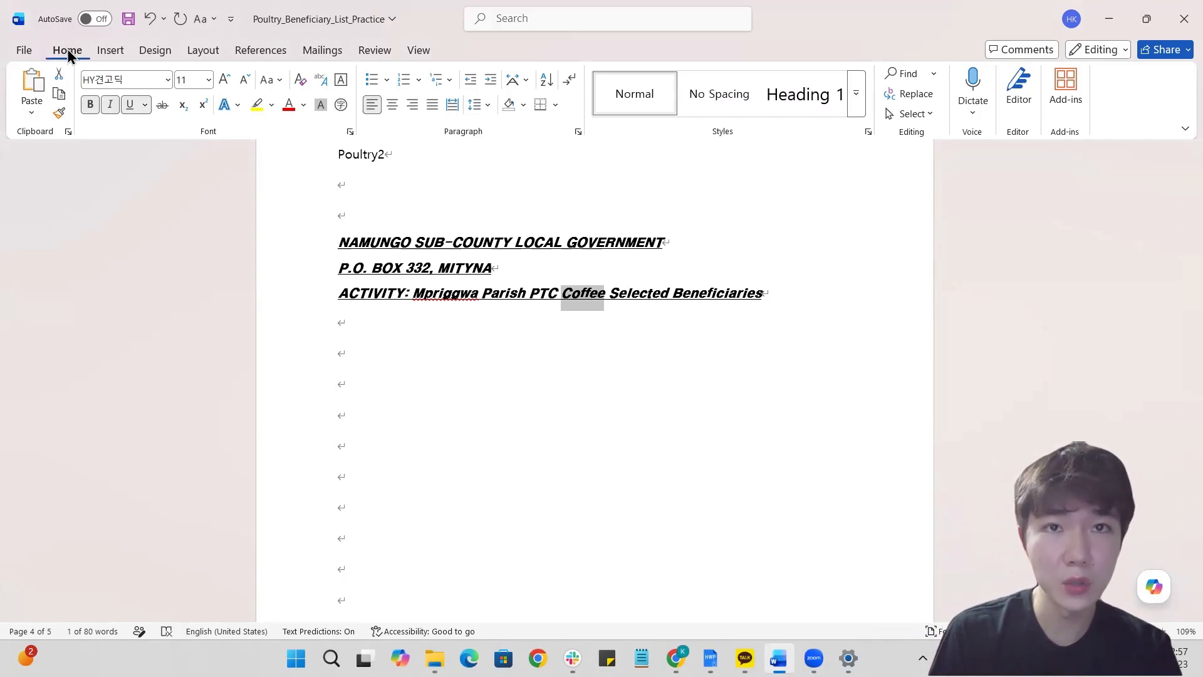
# Show the formatting marks and return to the beginning of the document.
pyautogui.click(569, 90)
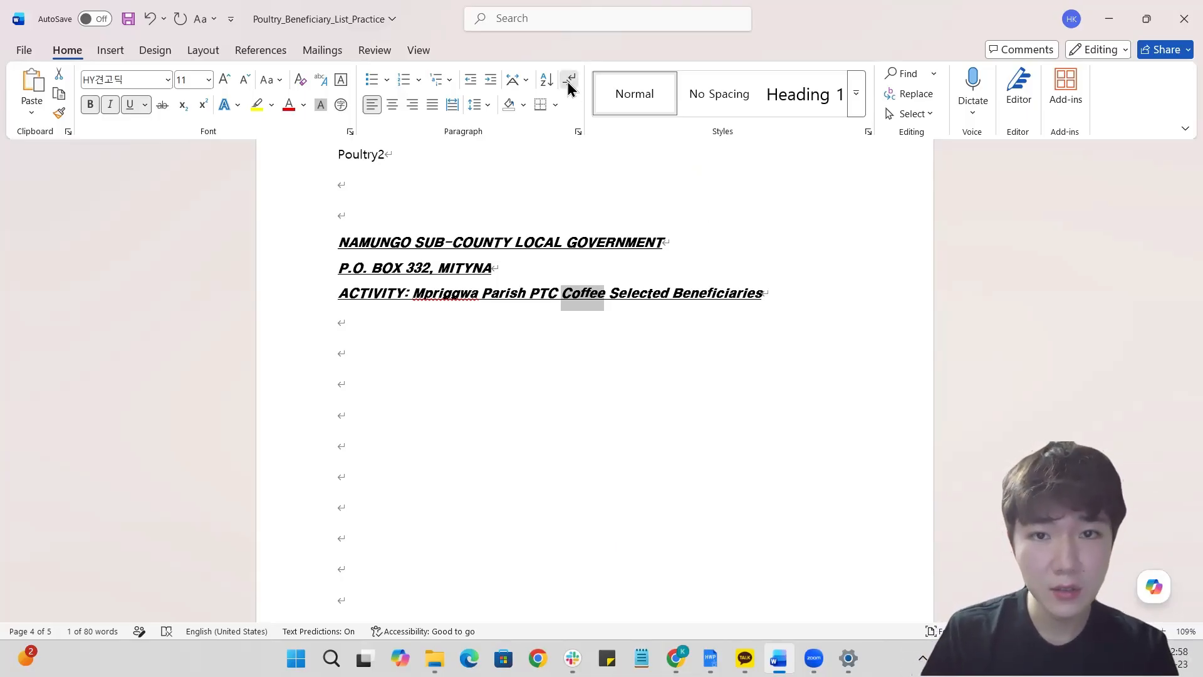
pyautogui.click(349, 205)
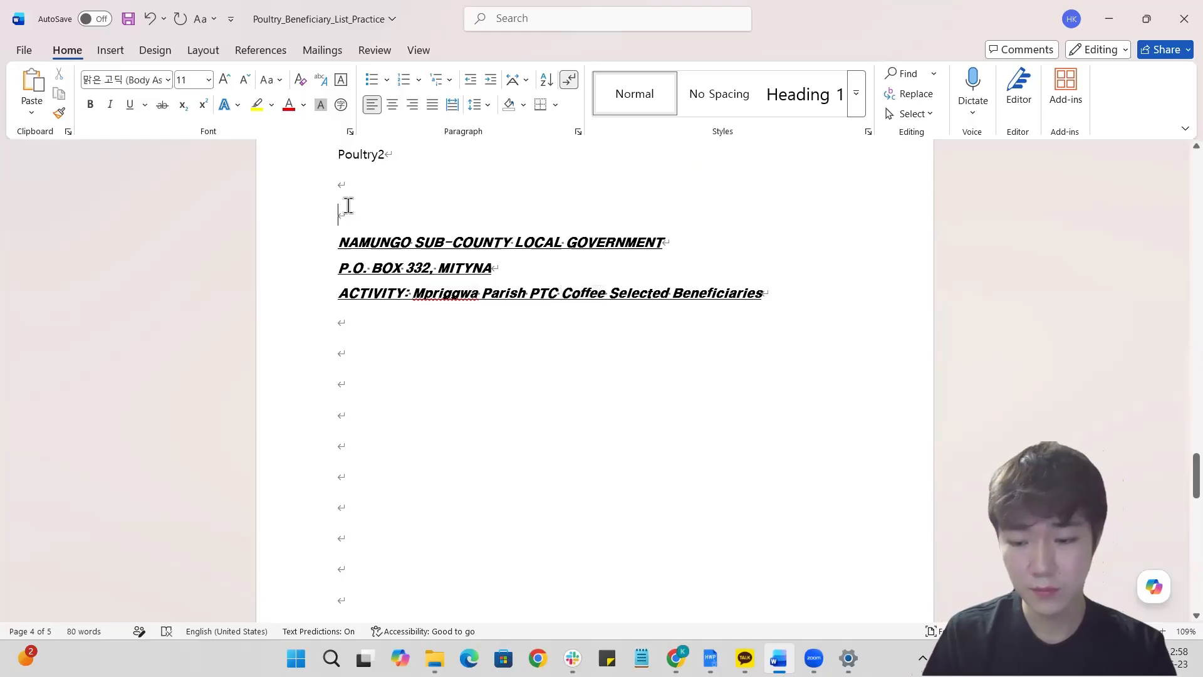
pyautogui.press('Up')
pyautogui.scroll(10, 349, 205)
pyautogui.scroll(15, 348, 206)
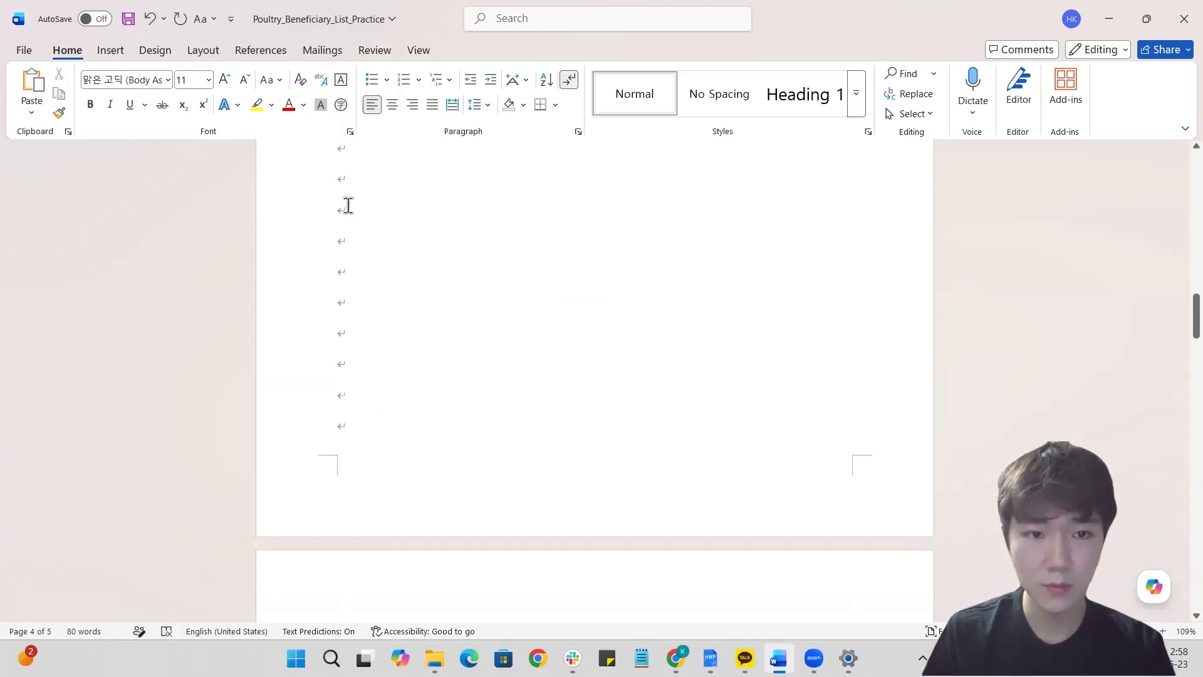
pyautogui.scroll(1, 348, 205)
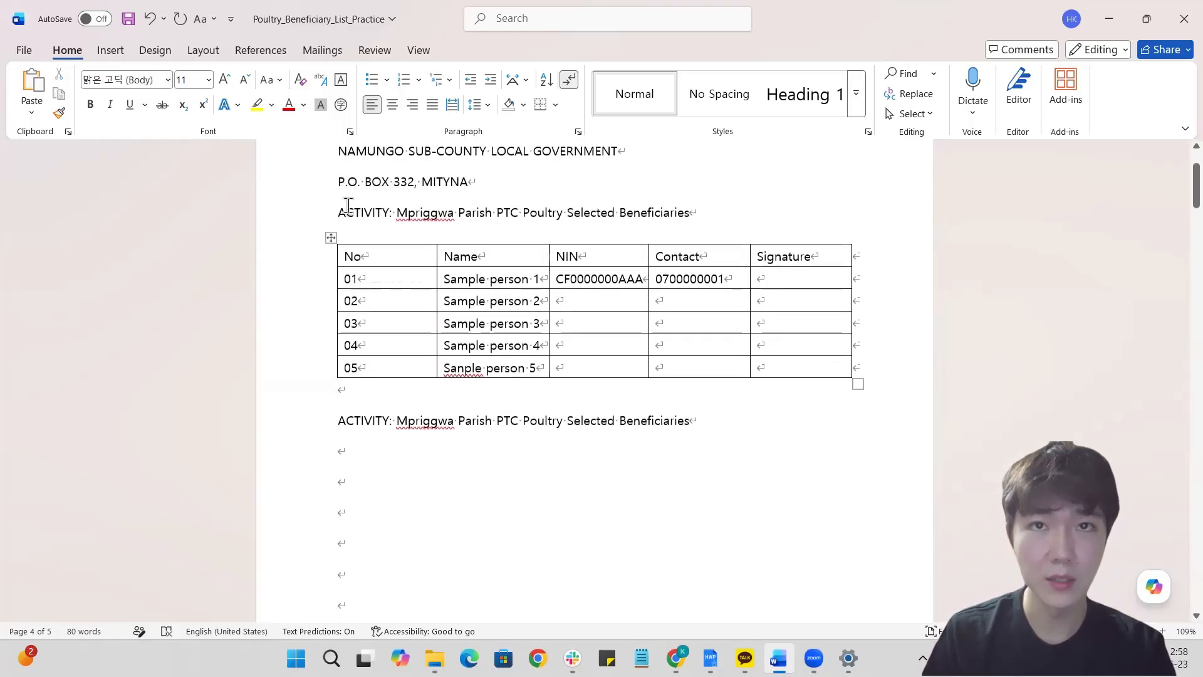
pyautogui.hotkey('ctrl', 'Home')
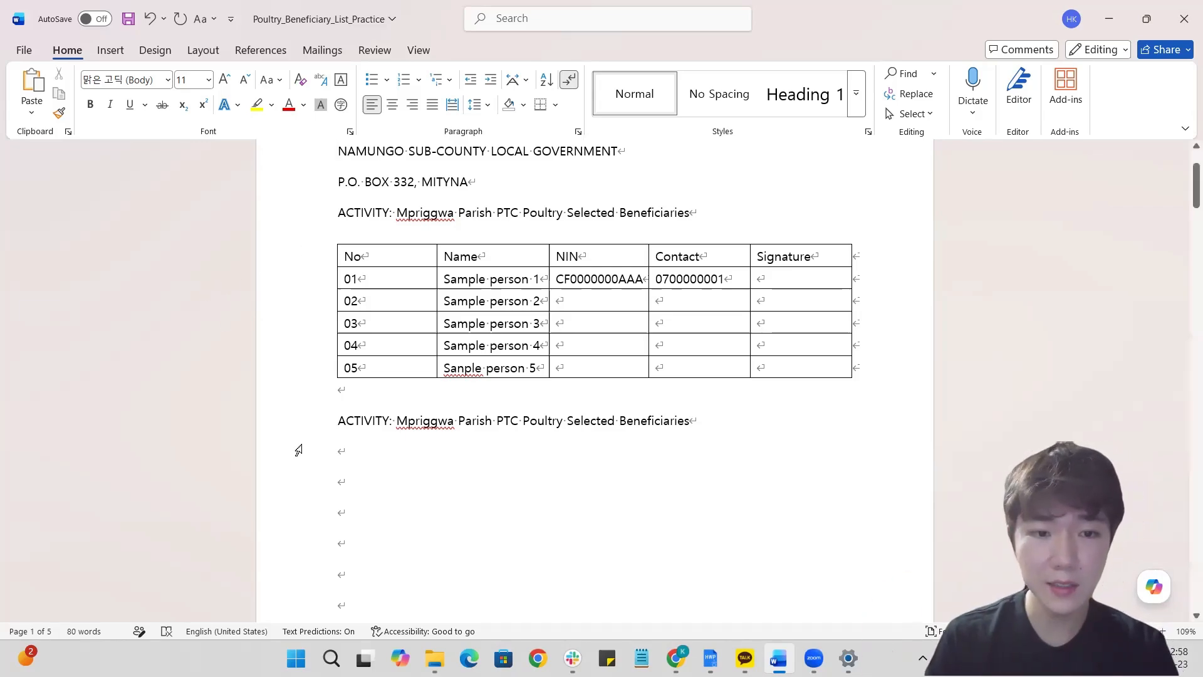
# Delete a block of surplus blank lines below the ACTIVITY line that follows the beneficiary table.
pyautogui.moveTo(357, 502); pyautogui.dragTo(420, 586)
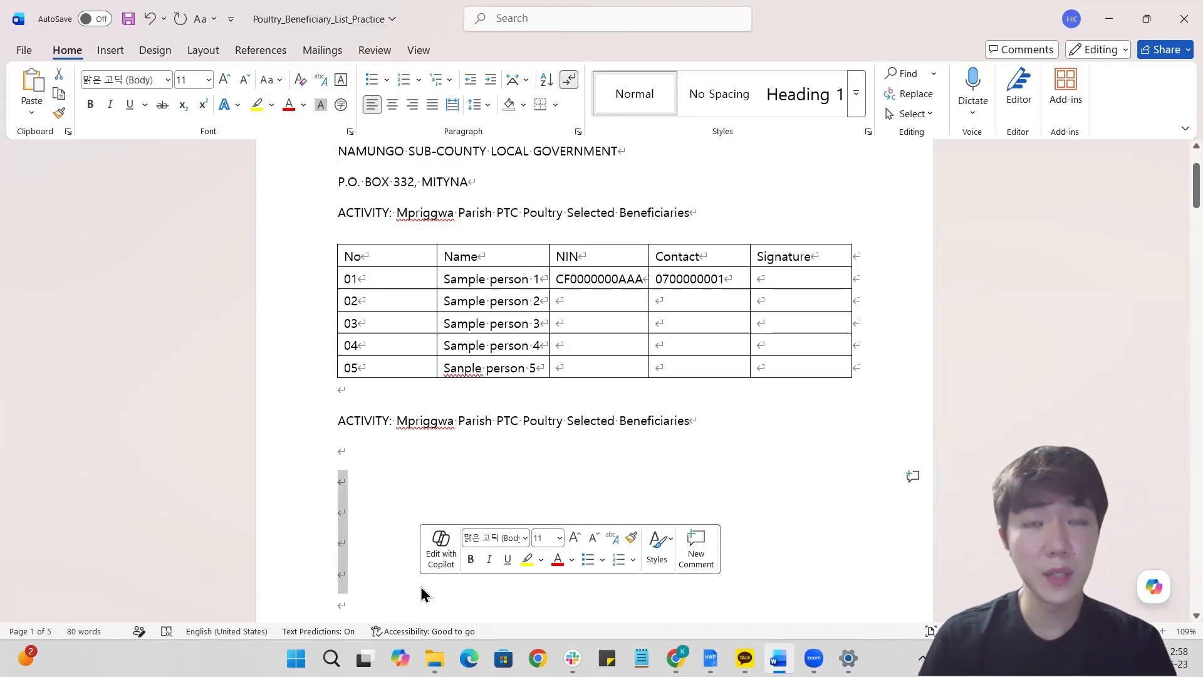
pyautogui.press('BackSpace')
pyautogui.press('BackSpace')
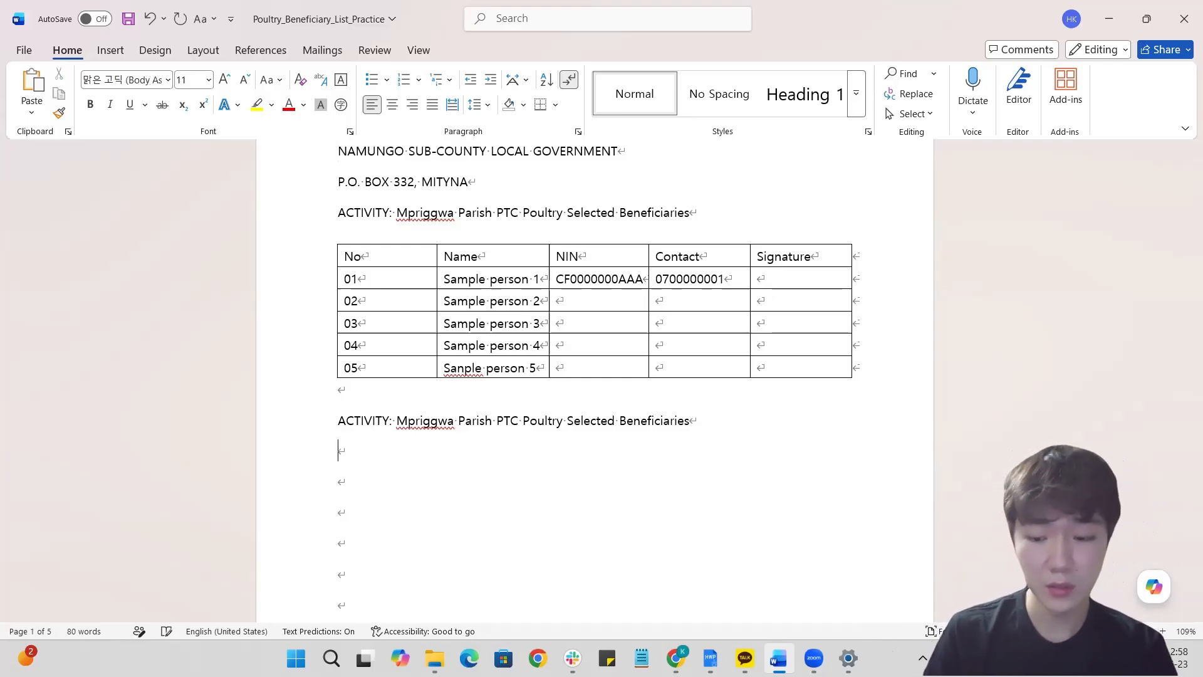
pyautogui.press('Down')
pyautogui.press('Down')
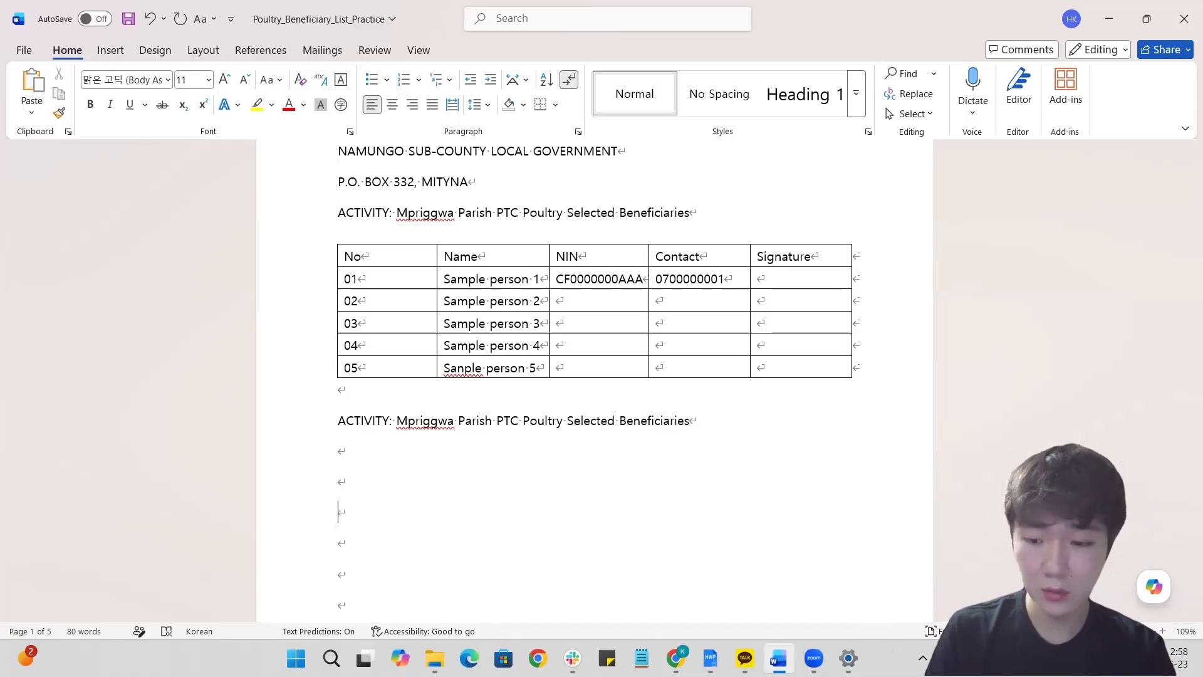
pyautogui.press('Up')
pyautogui.press('Up')
pyautogui.press('Down')
pyautogui.press('Down')
pyautogui.press('Down')
pyautogui.press('Up')
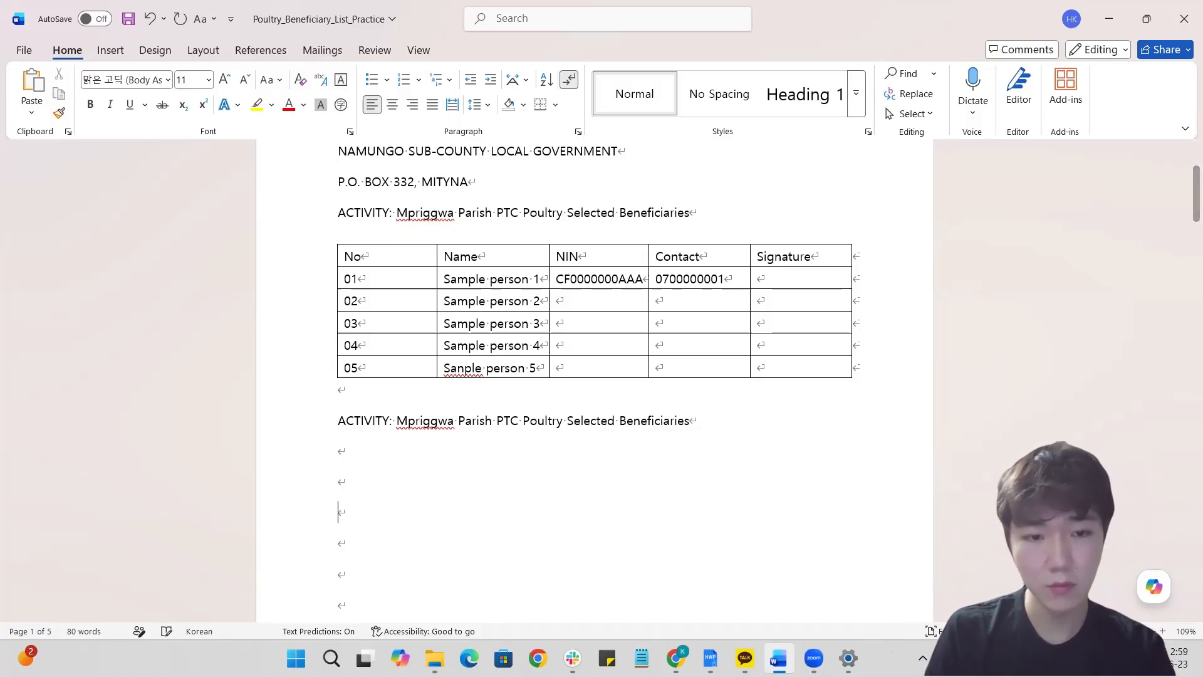
pyautogui.press('BackSpace')
pyautogui.press('BackSpace')
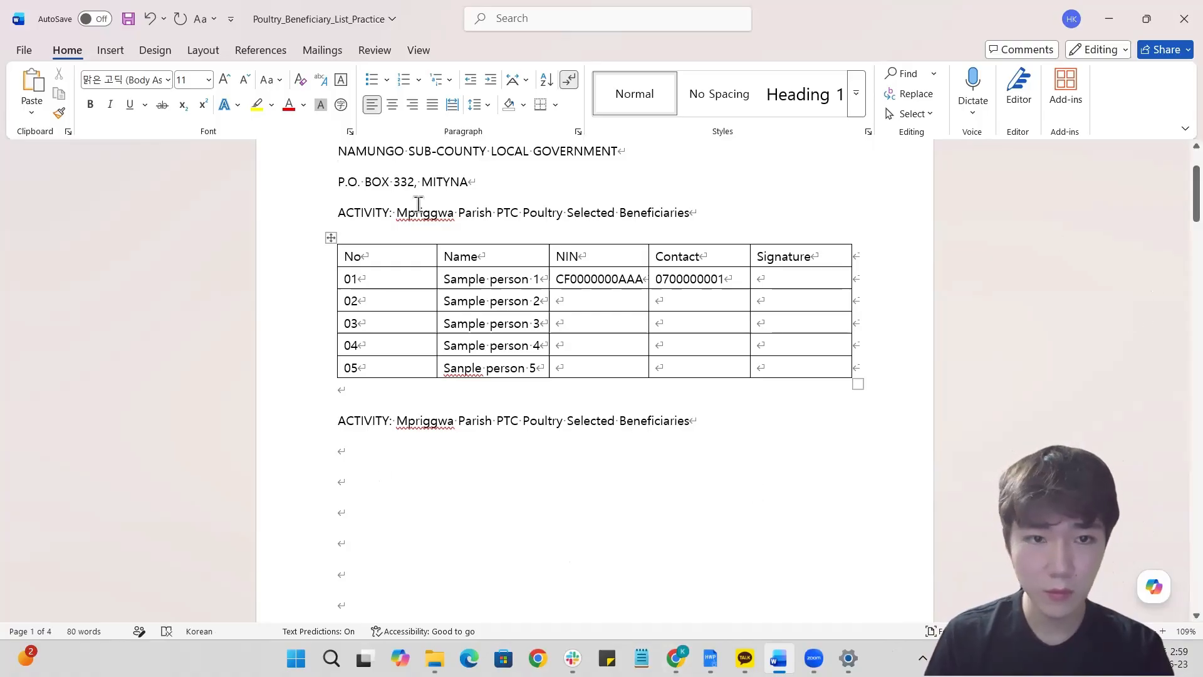
# Delete the blank line between the table and the ACTIVITY line below it, and remove more of the blank lines after that line.
pyautogui.click(342, 387)
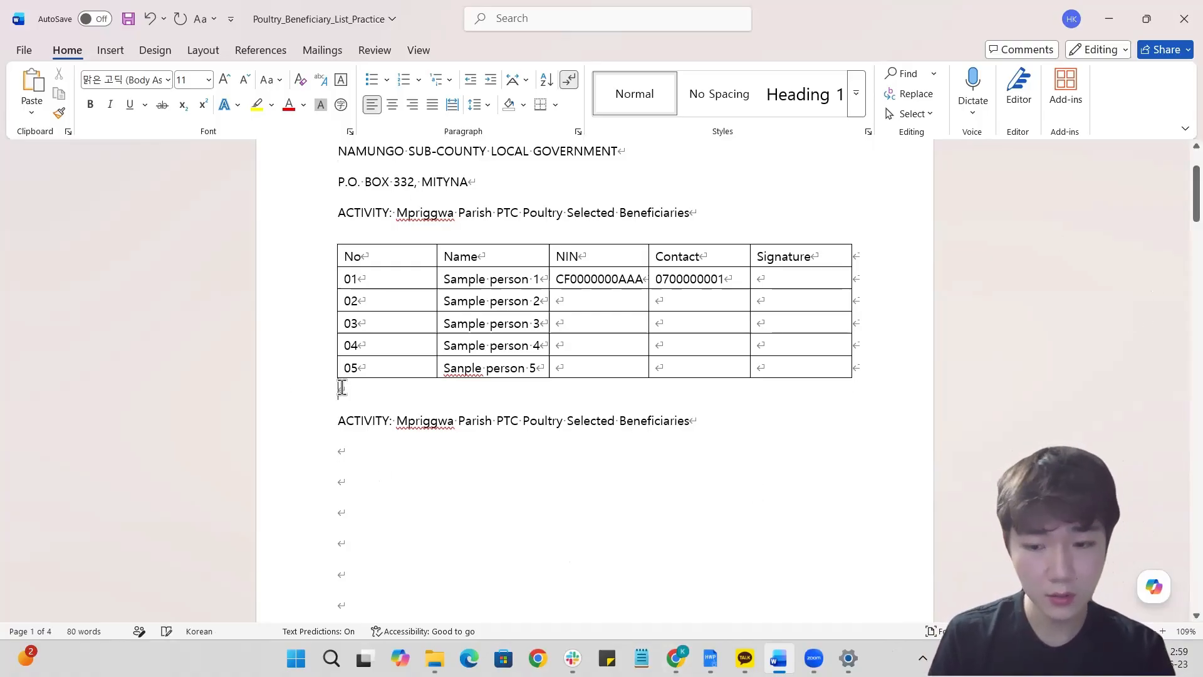
pyautogui.press('Delete')
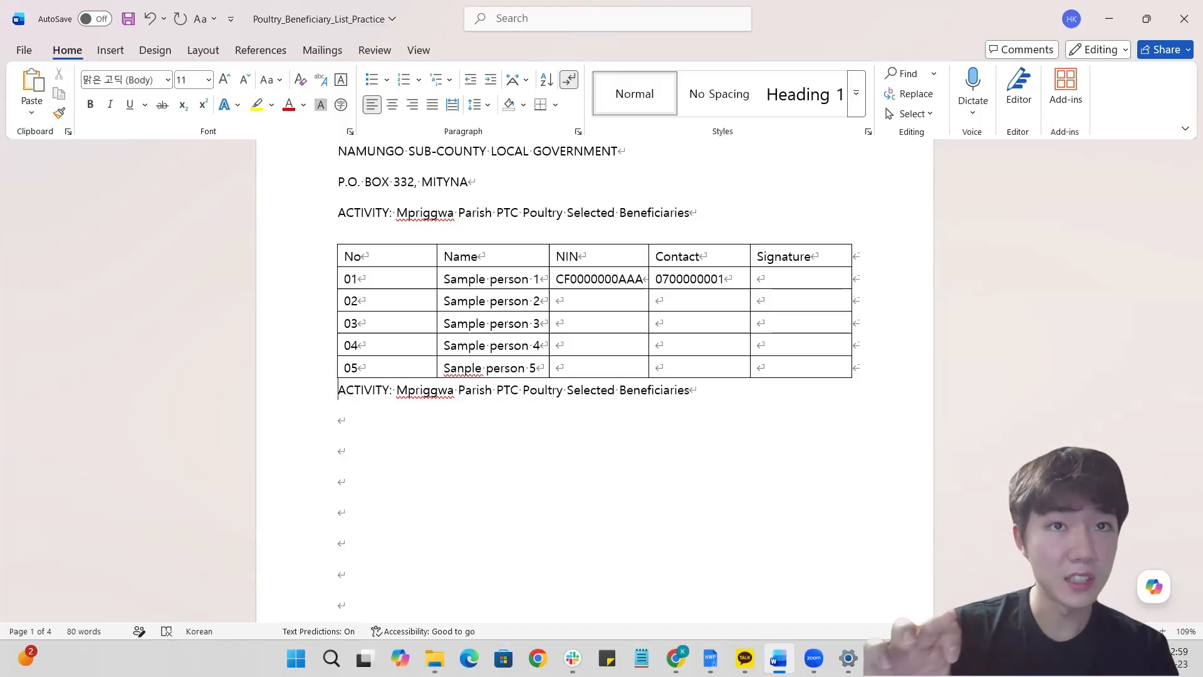
pyautogui.moveTo(392, 605); pyautogui.dragTo(456, 623)
pyautogui.press('BackSpace')
pyautogui.press('BackSpace')
pyautogui.press('BackSpace')
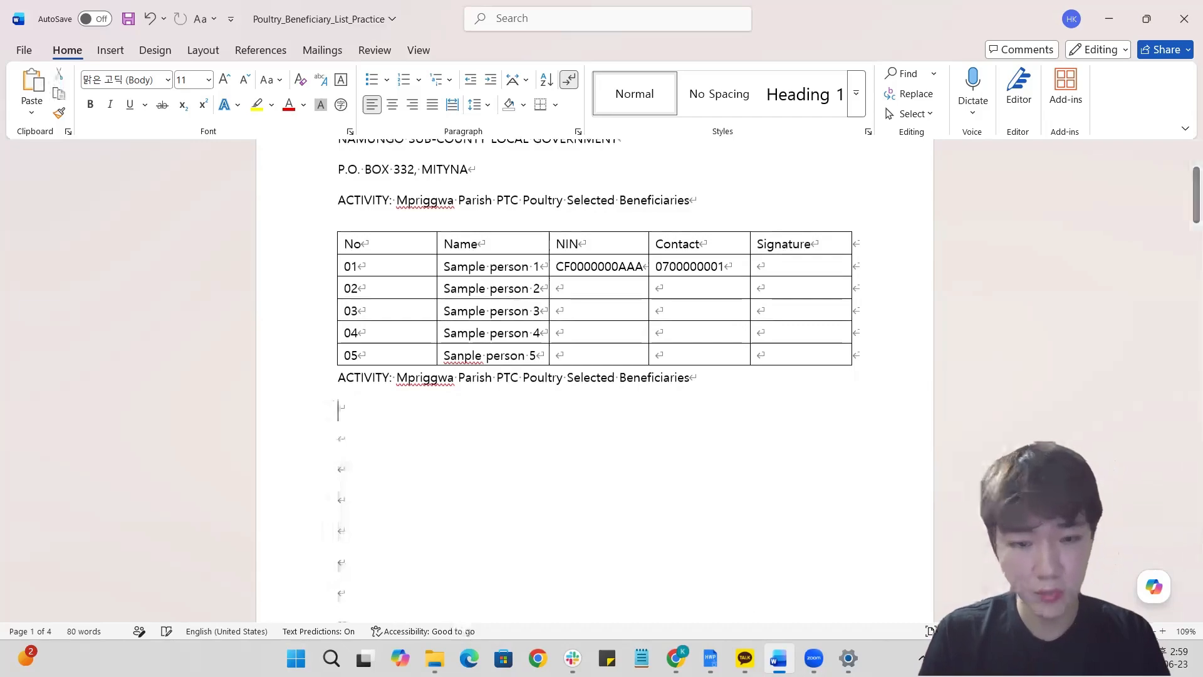
pyautogui.press('Down')
pyautogui.press('Up')
pyautogui.press('Up')
pyautogui.press('Down')
pyautogui.press('Down')
pyautogui.press('Down')
pyautogui.press('Down')
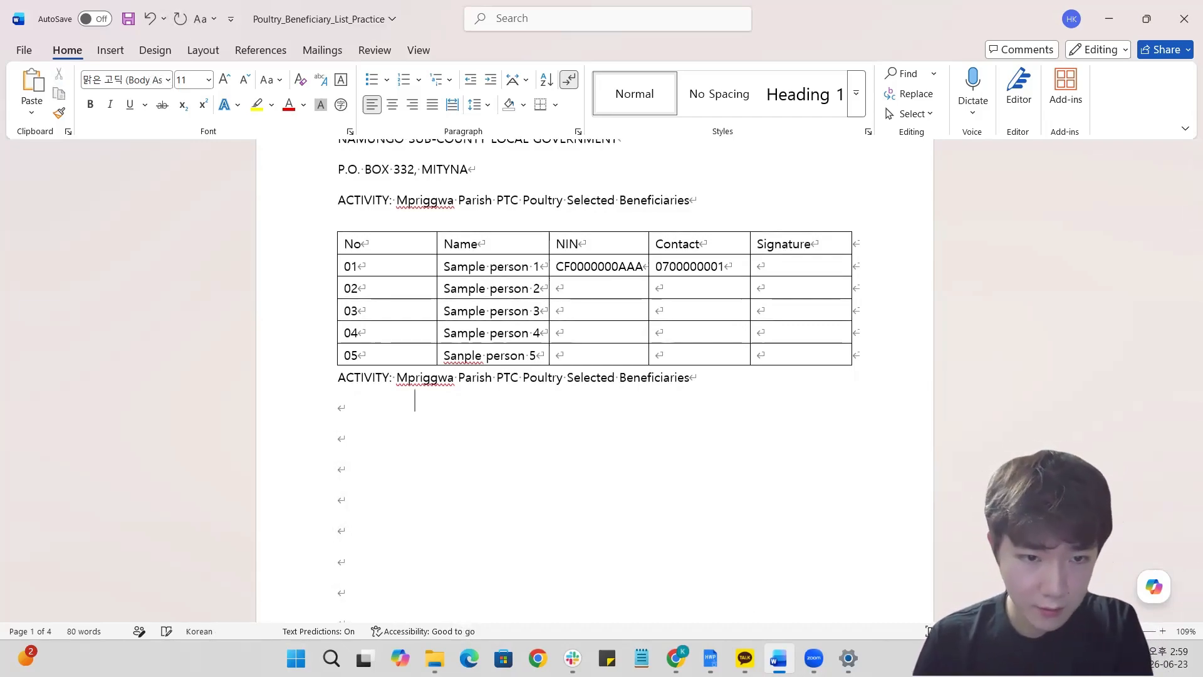
pyautogui.press('Up')
pyautogui.press('Up')
pyautogui.press('BackSpace')
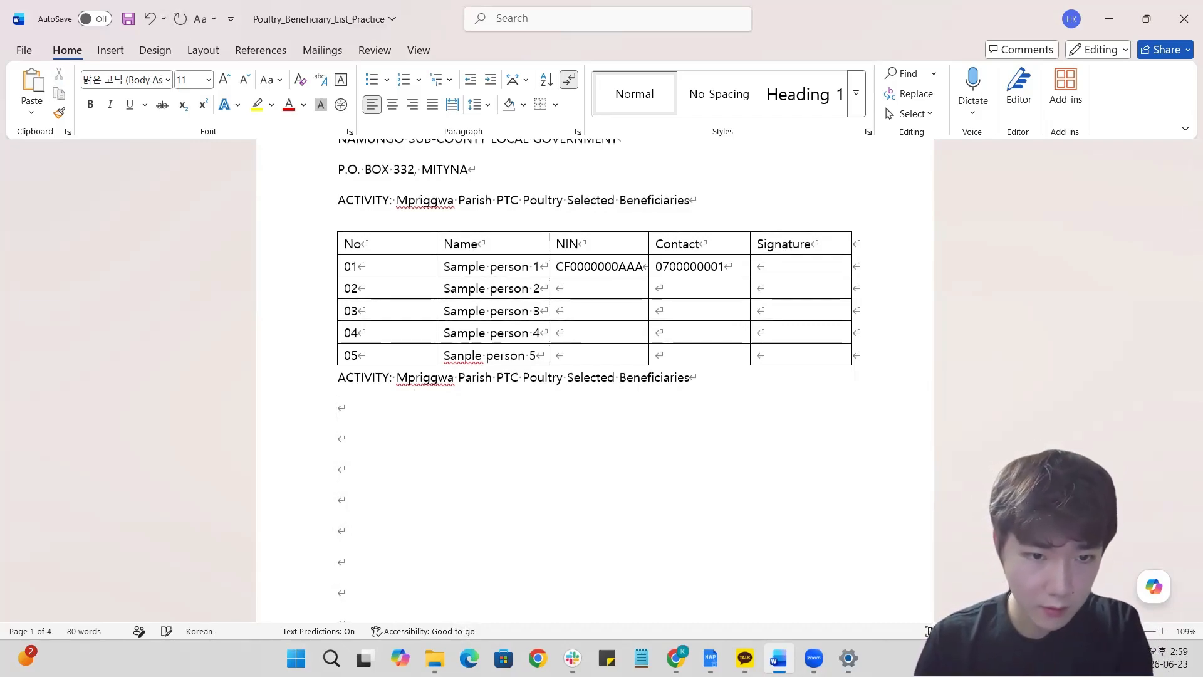
pyautogui.press('Down')
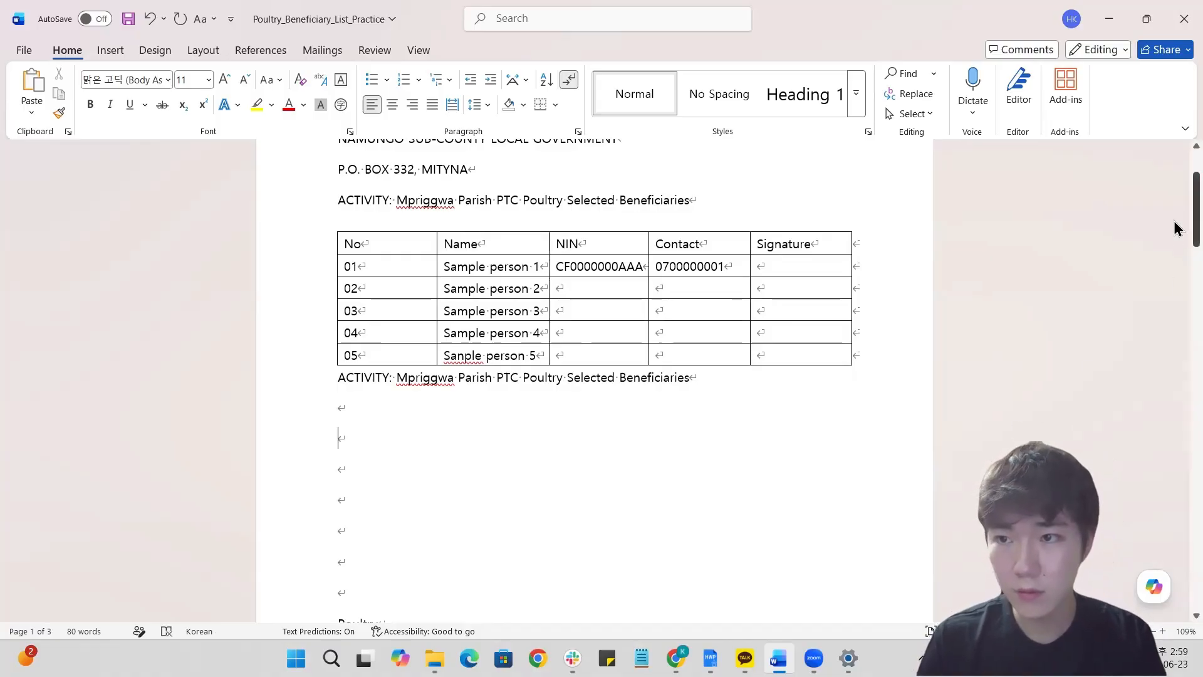
# Delete the remaining blank lines between the ACTIVITY line below the table and the standalone "Poultry" line.
pyautogui.moveTo(1174, 227)
pyautogui.mouseDown()
pyautogui.moveTo(1174, 258)
pyautogui.moveTo(1174, 243)
pyautogui.mouseUp()
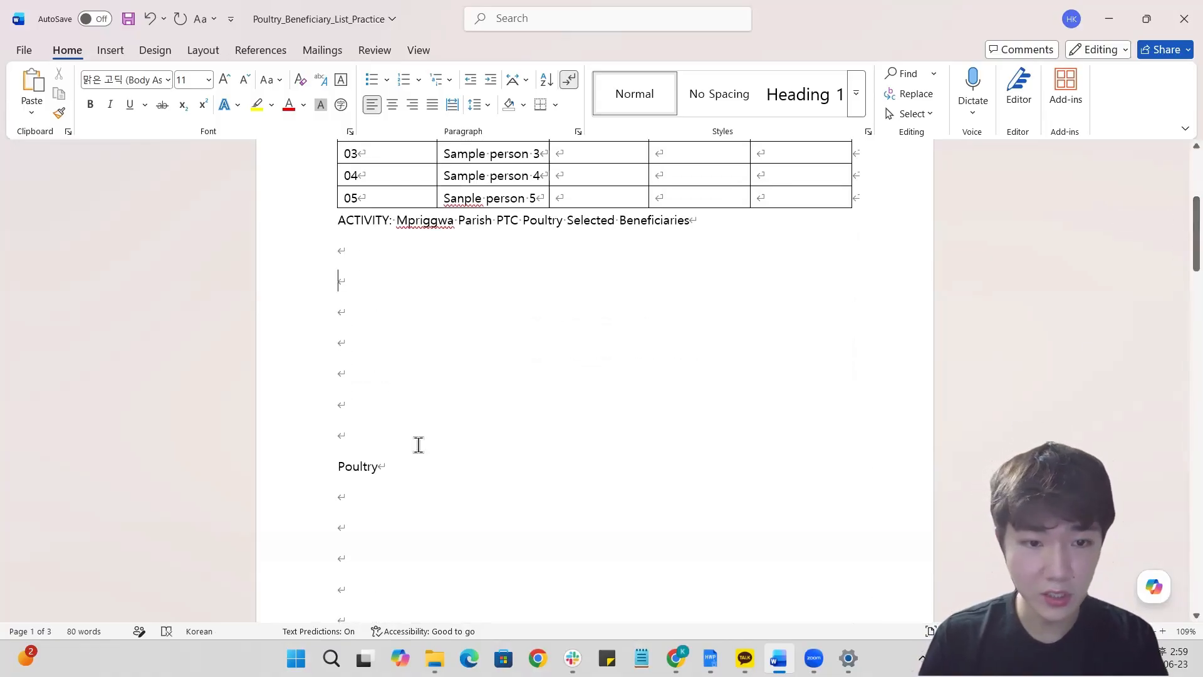
pyautogui.click(411, 427)
pyautogui.press('Delete')
pyautogui.press('Delete')
pyautogui.press('Delete')
pyautogui.press('Delete')
pyautogui.press('BackSpace')
pyautogui.press('BackSpace')
pyautogui.press('BackSpace')
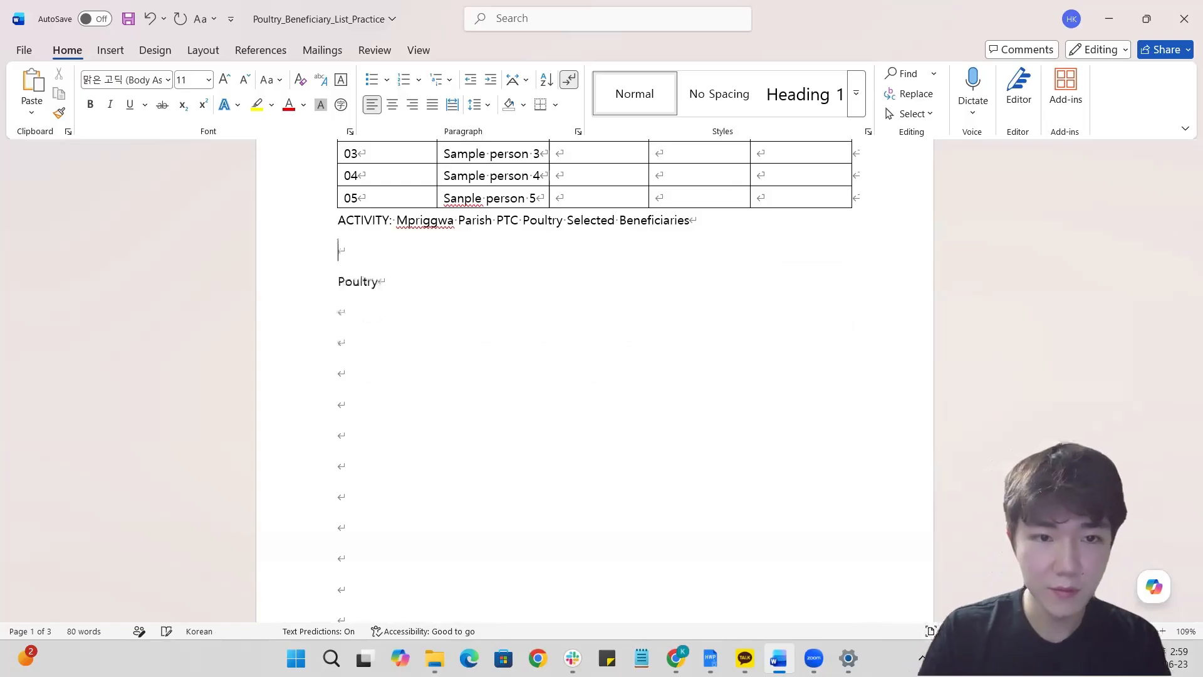
pyautogui.press('Left')
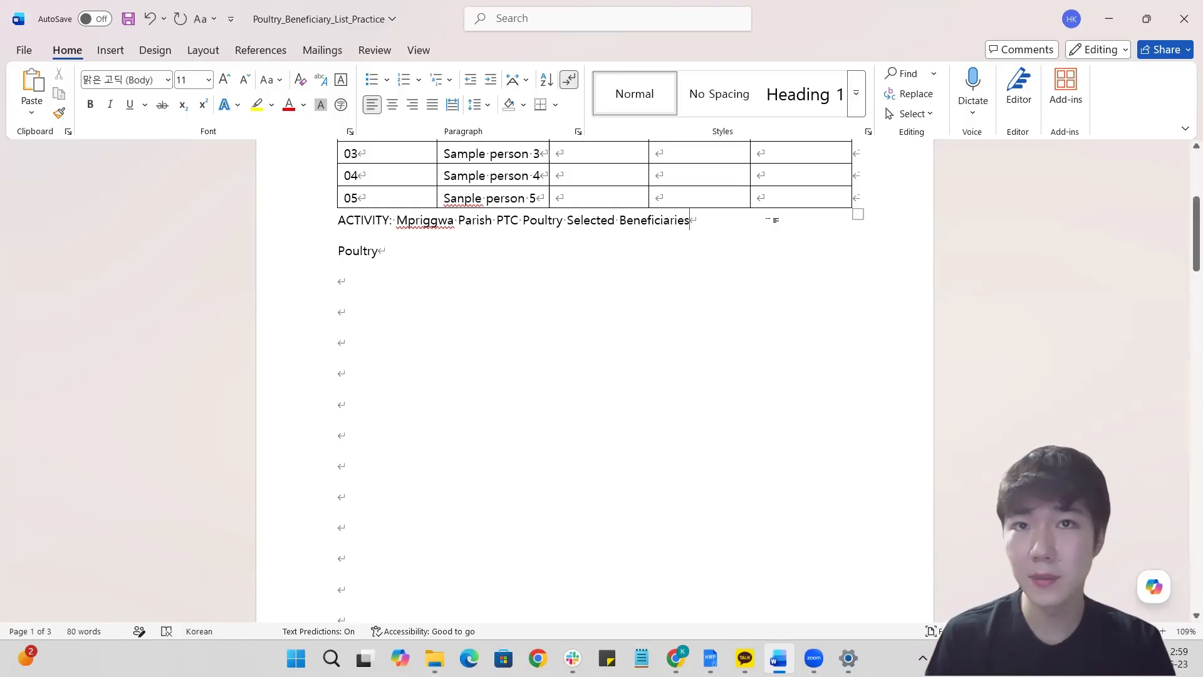
# Clear all formatting from the bold, italic, underlined three-line heading block below "Poultry2".
pyautogui.moveTo(1194, 233); pyautogui.dragTo(1175, 379)
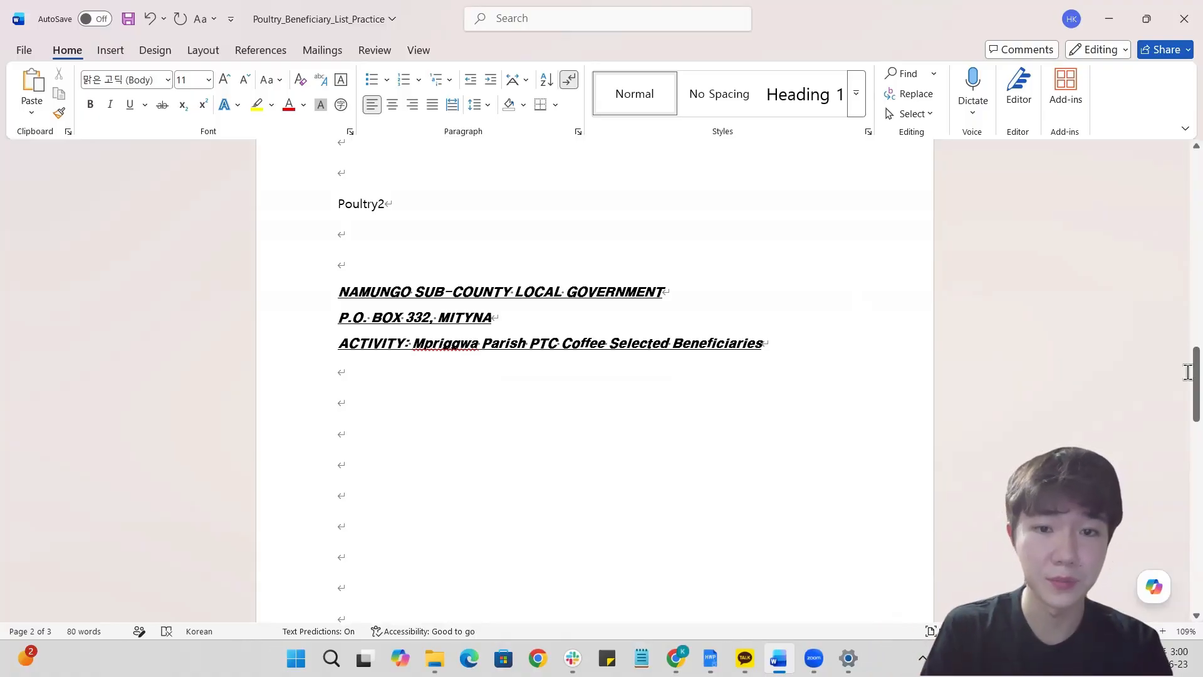
pyautogui.moveTo(1195, 377); pyautogui.dragTo(1174, 494)
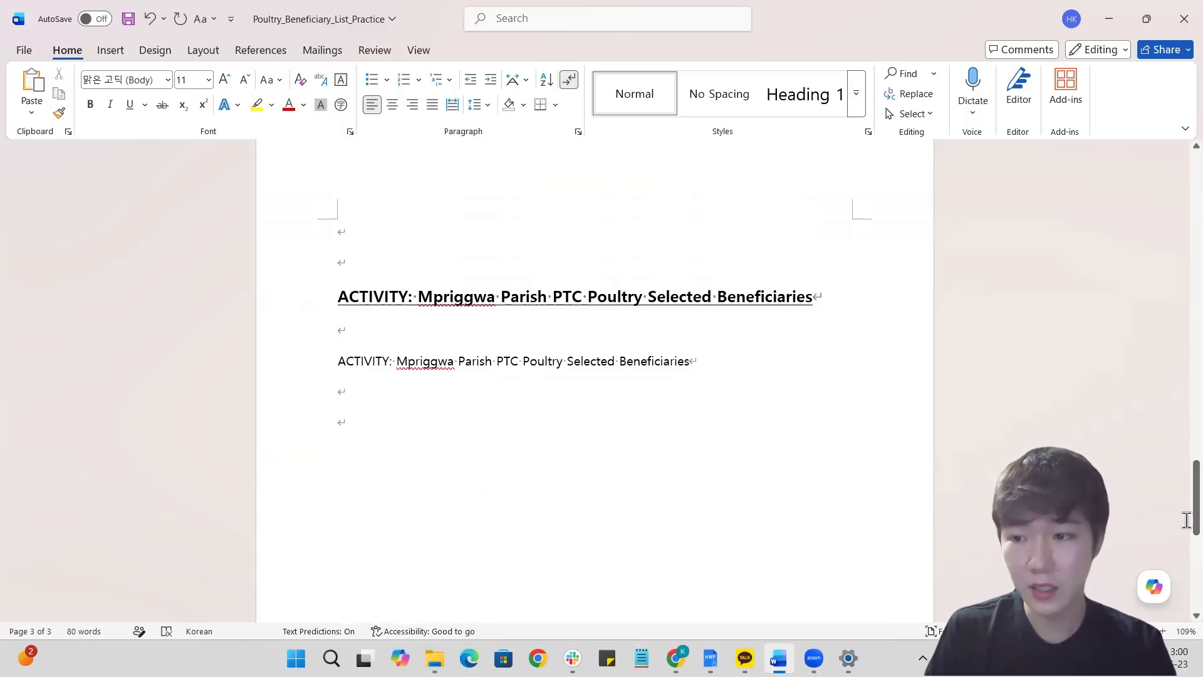
pyautogui.moveTo(1182, 514); pyautogui.dragTo(1174, 408)
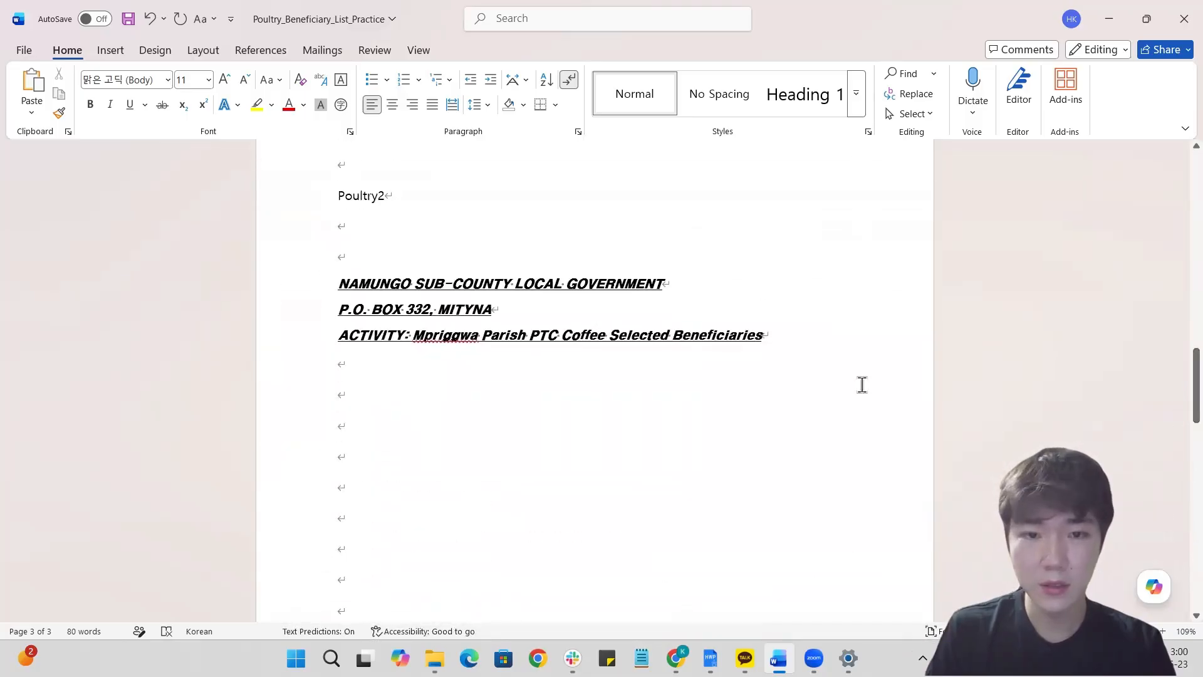
pyautogui.moveTo(789, 335); pyautogui.dragTo(307, 289)
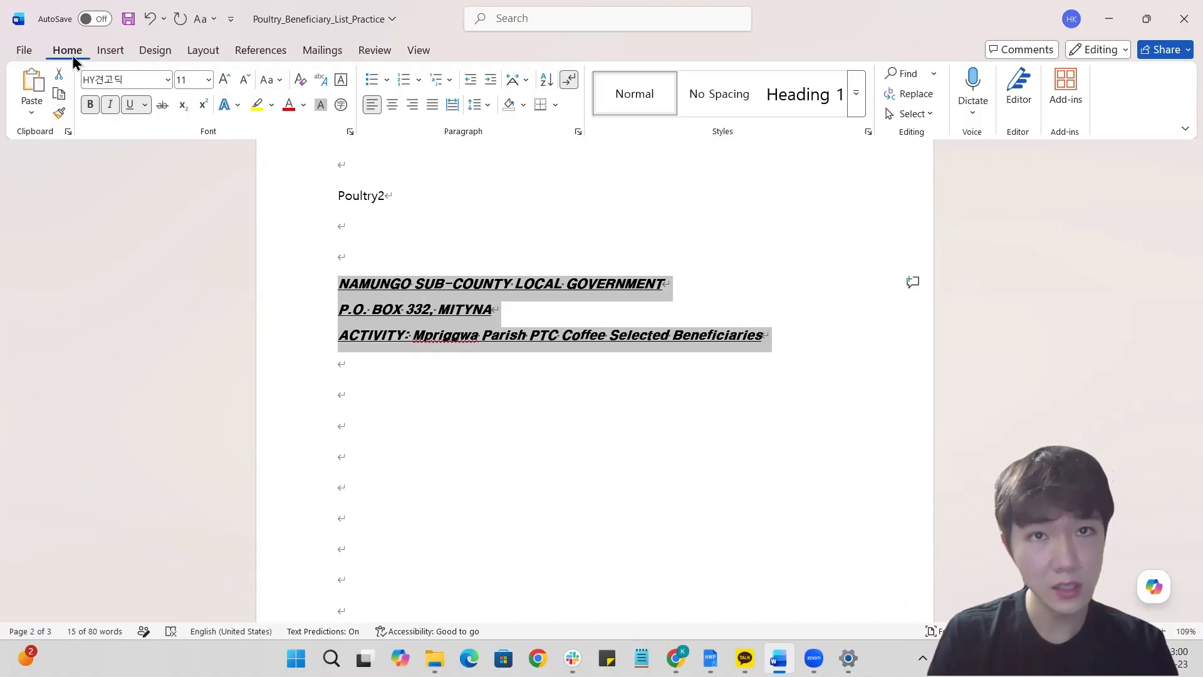
pyautogui.click(299, 90)
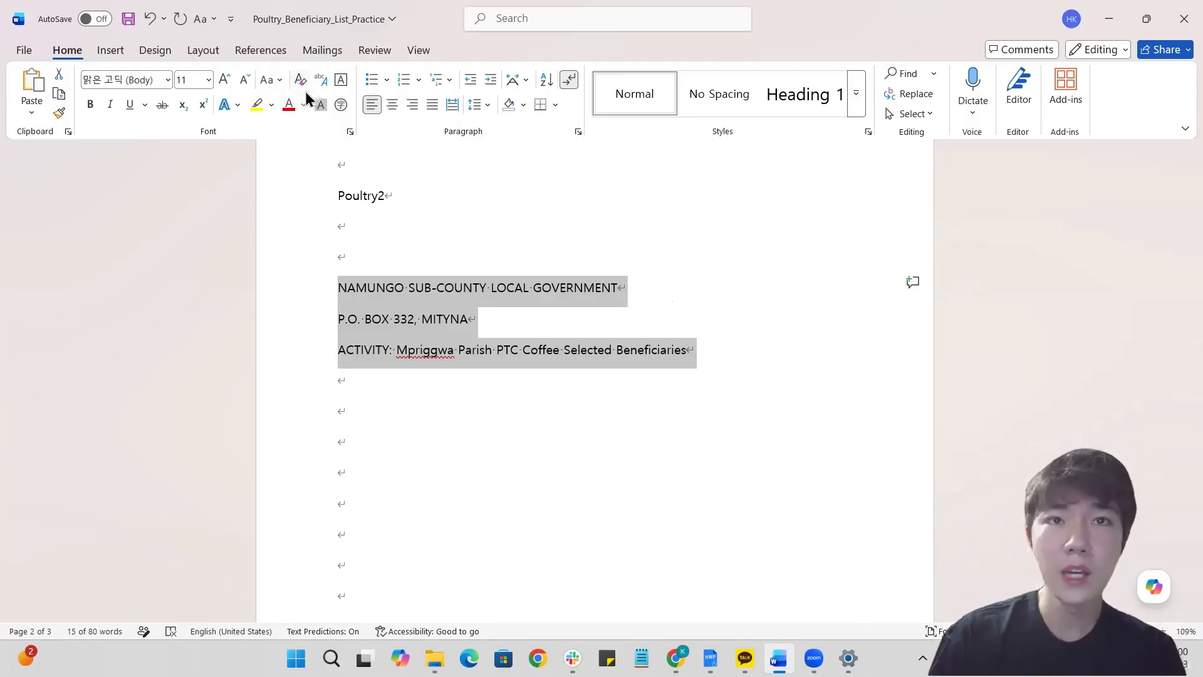
# Copy the bold, underlined 14 pt formatting of the upper ACTIVITY line on page 3 onto the plain ACTIVITY line below it with Format Painter.
pyautogui.moveTo(1187, 389); pyautogui.dragTo(1177, 522)
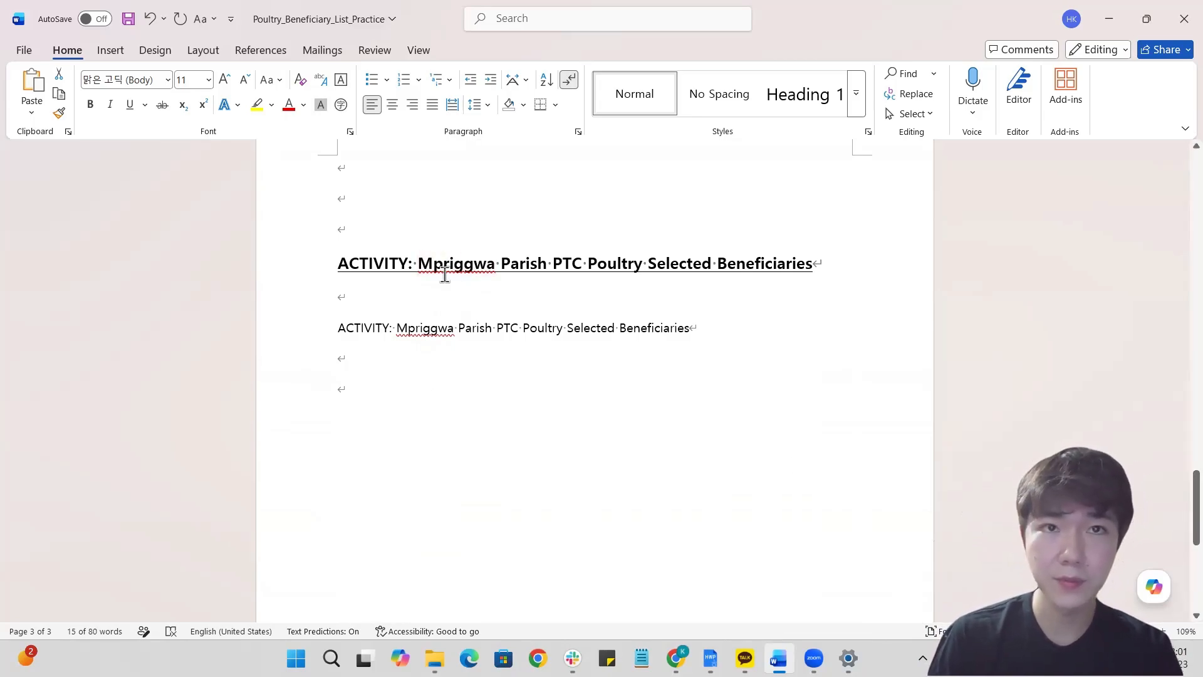
pyautogui.doubleClick(491, 263)
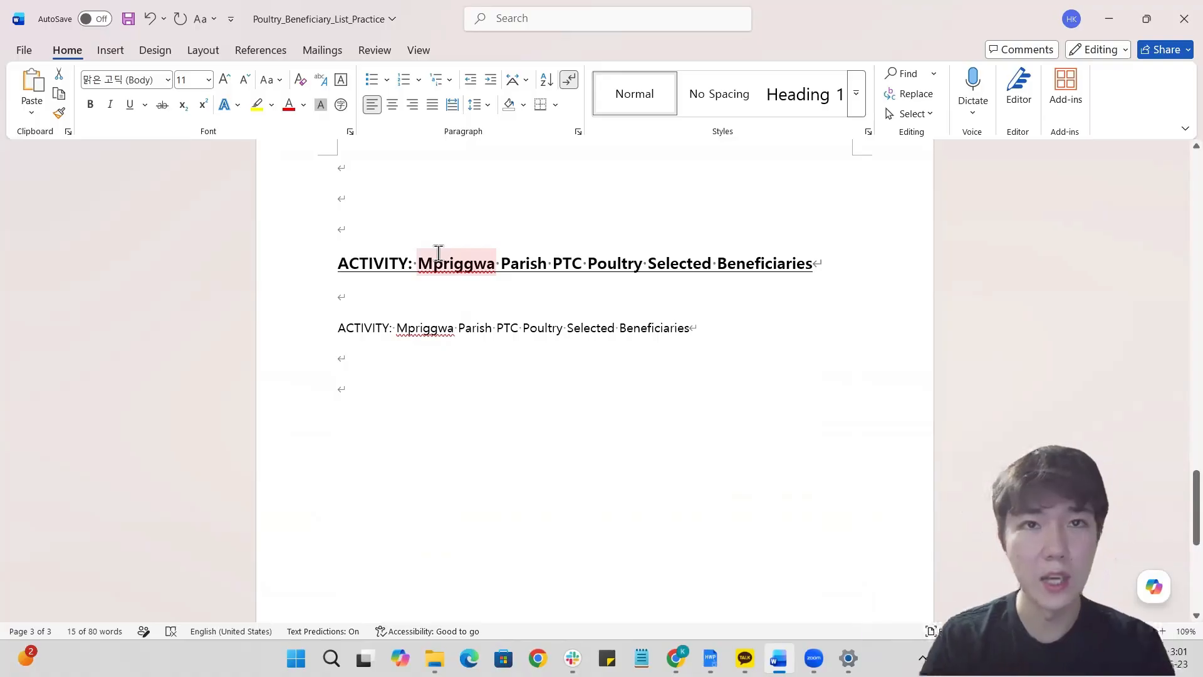
pyautogui.doubleClick(397, 335)
pyautogui.click(393, 340)
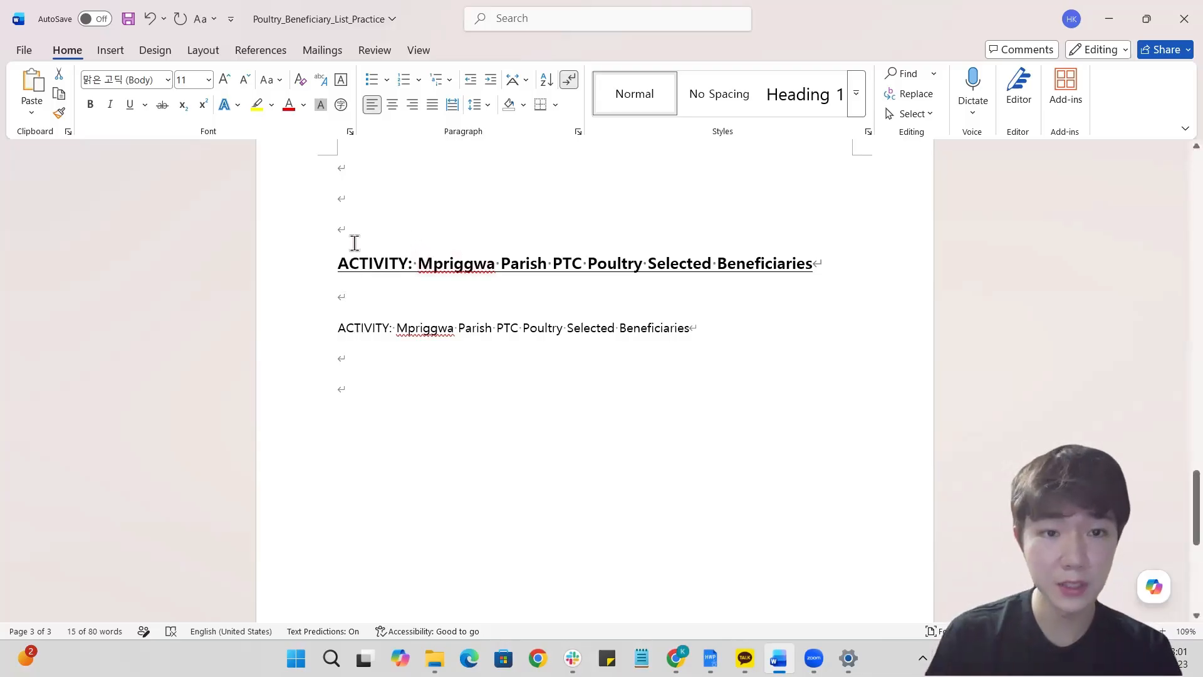
pyautogui.click(332, 267)
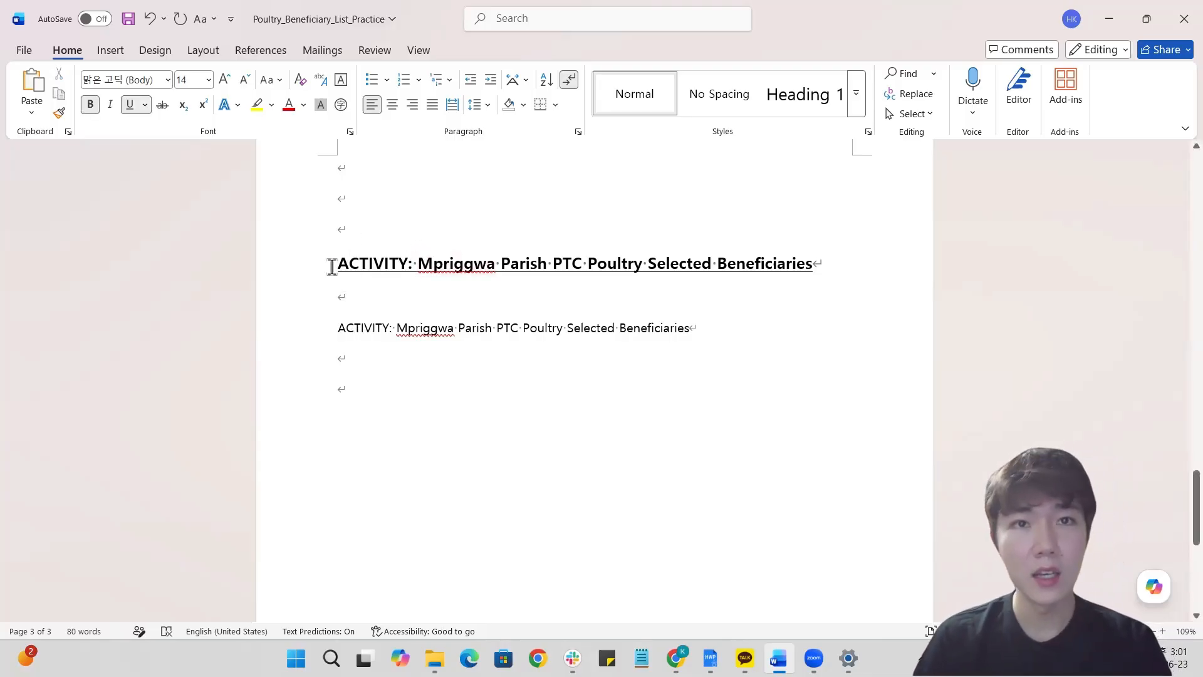
pyautogui.click(59, 114)
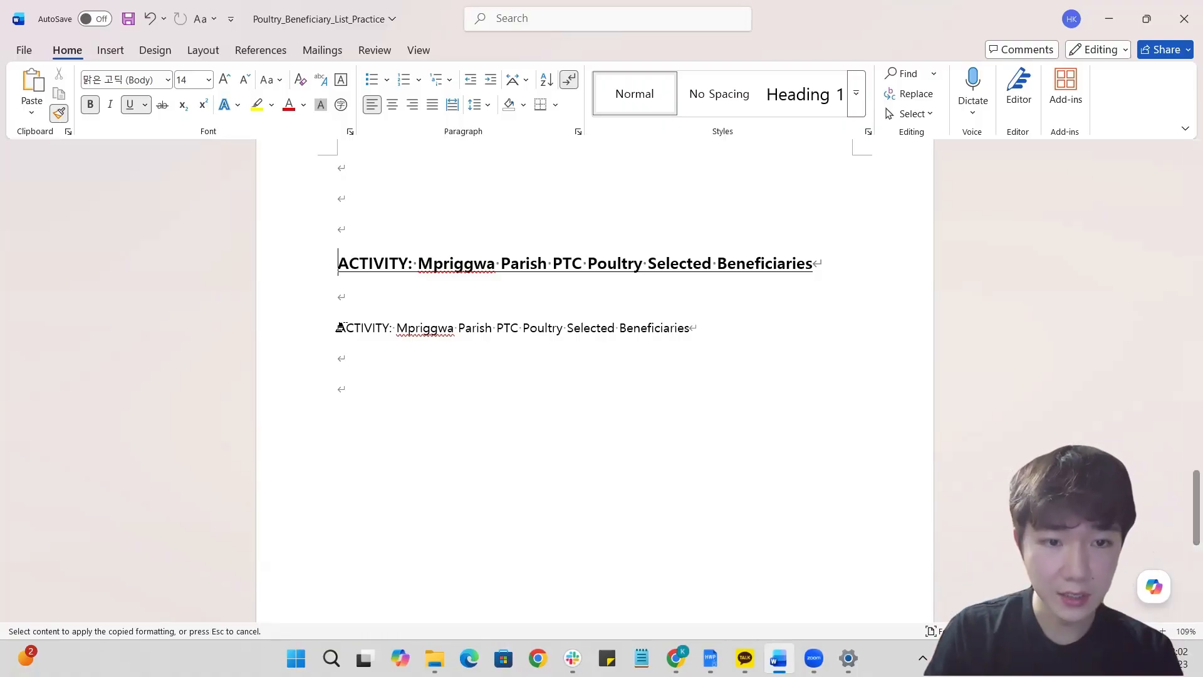
pyautogui.moveTo(339, 327)
pyautogui.mouseDown()
pyautogui.moveTo(580, 346)
pyautogui.moveTo(702, 341)
pyautogui.mouseUp()
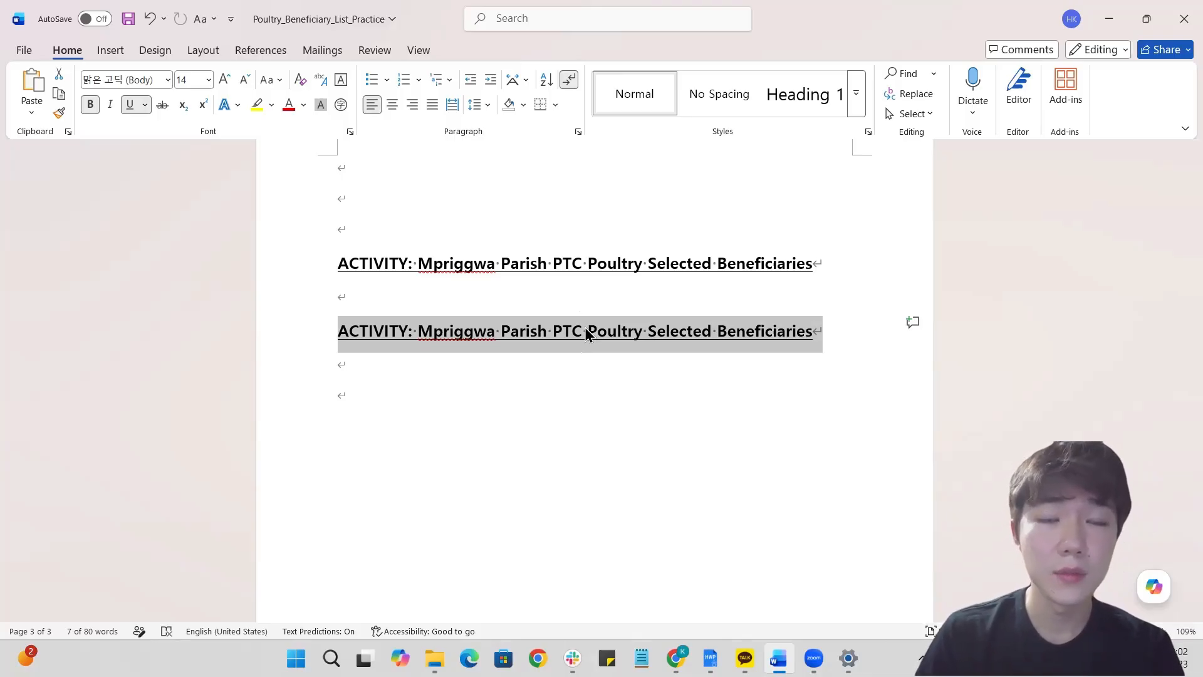
pyautogui.click(856, 326)
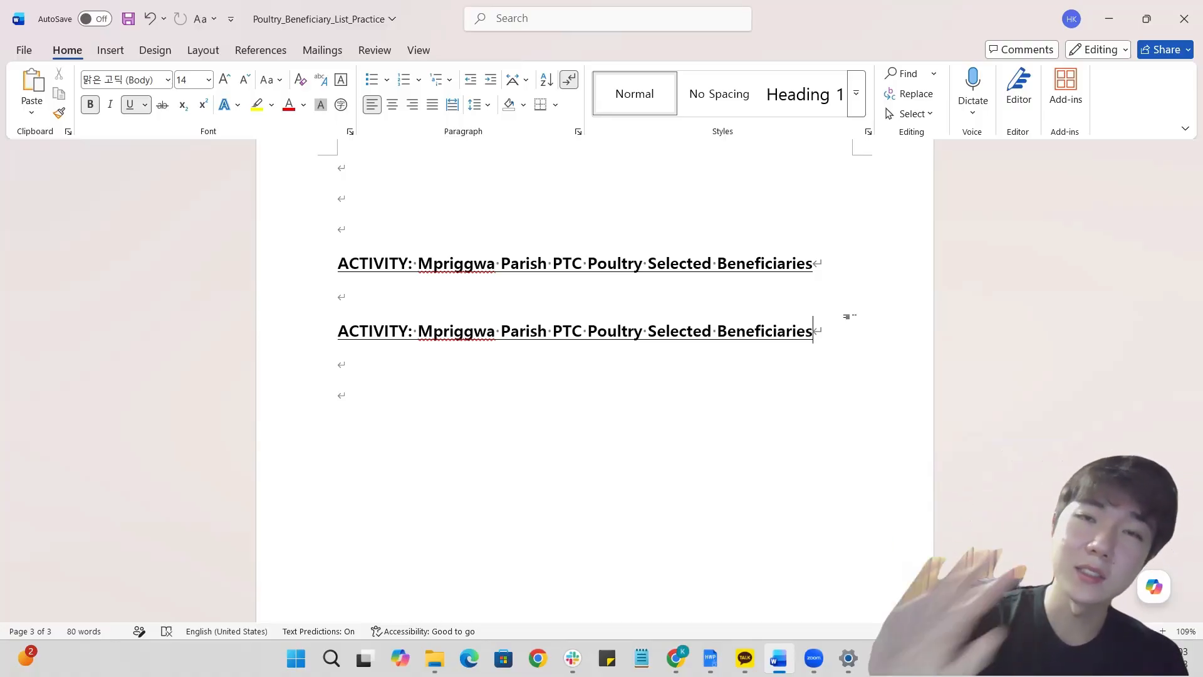
pyautogui.click(952, 76)
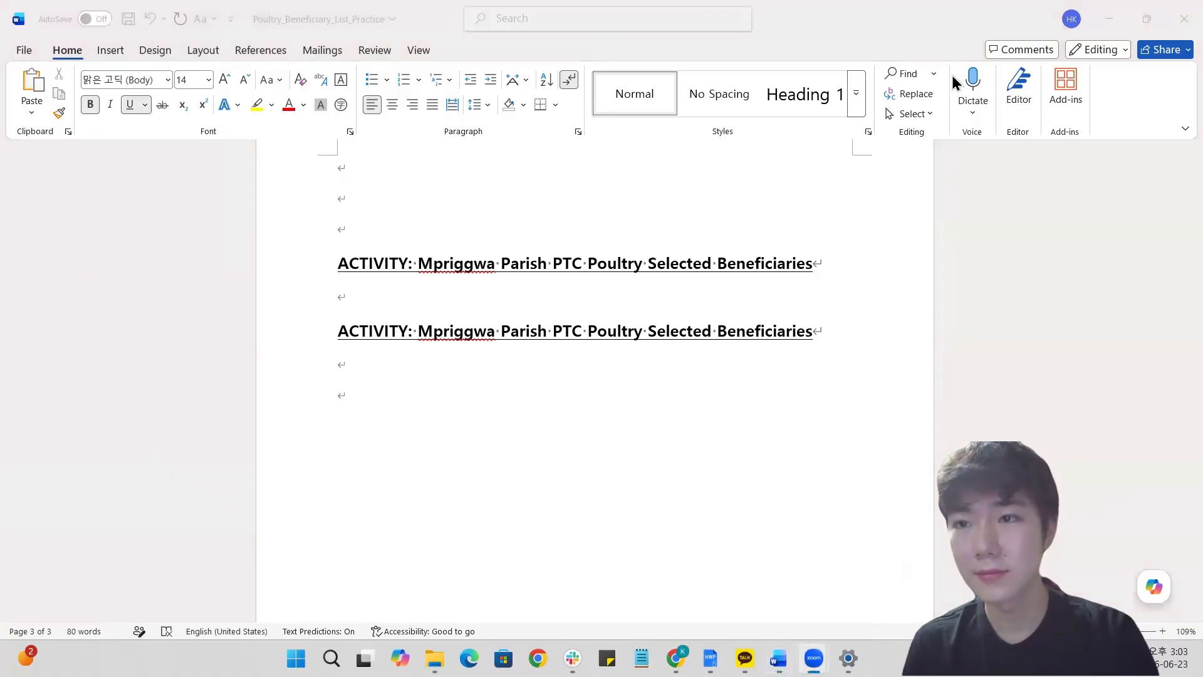